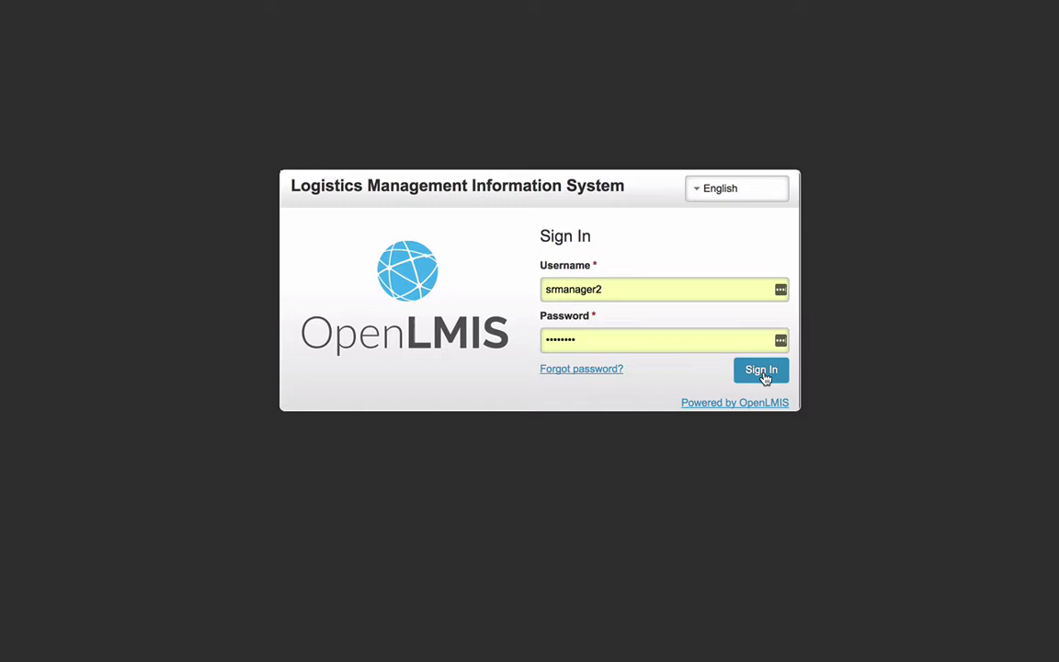
Step: Sign in with the filled-in credentials and open the Stock on Hand page in Stock Management
{"action": "left_click", "coordinate": [763, 375]}
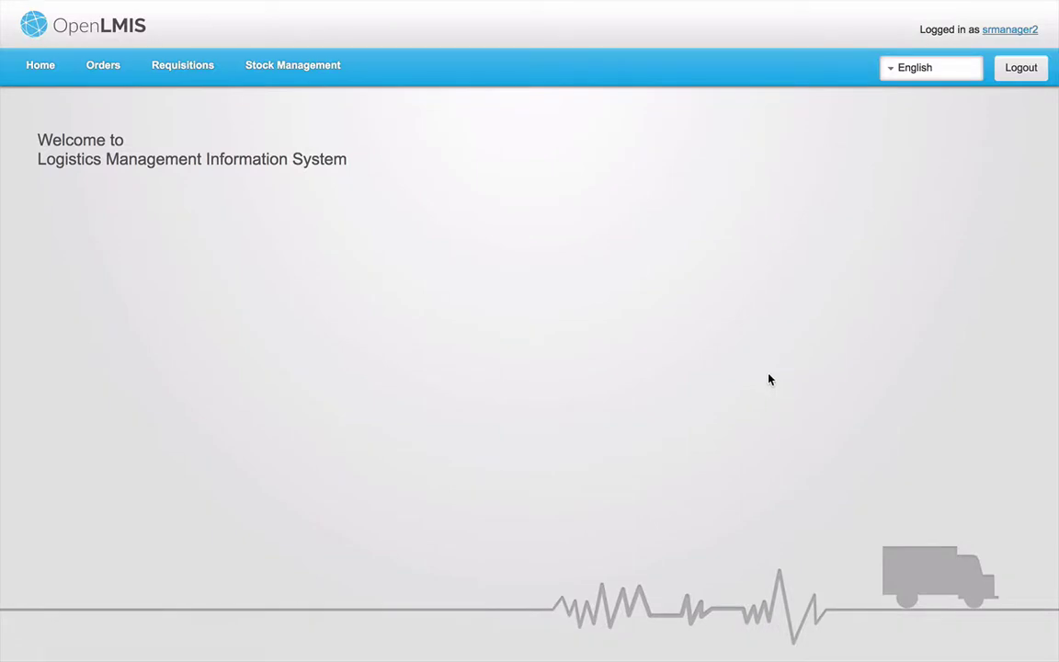
{"action": "left_click", "coordinate": [333, 78]}
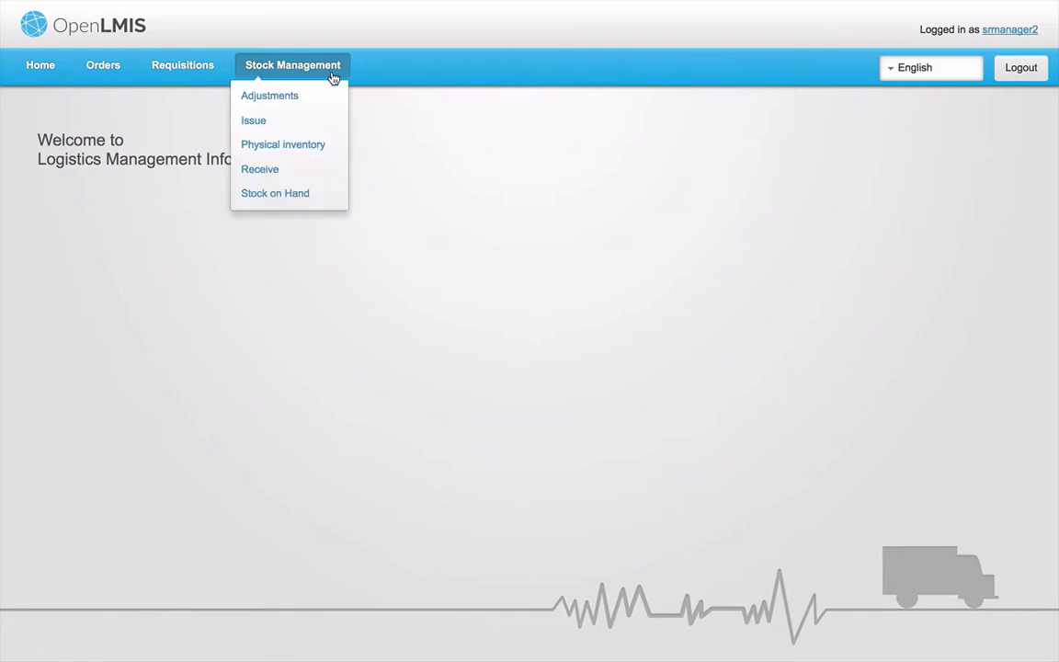
{"action": "left_click", "coordinate": [299, 194]}
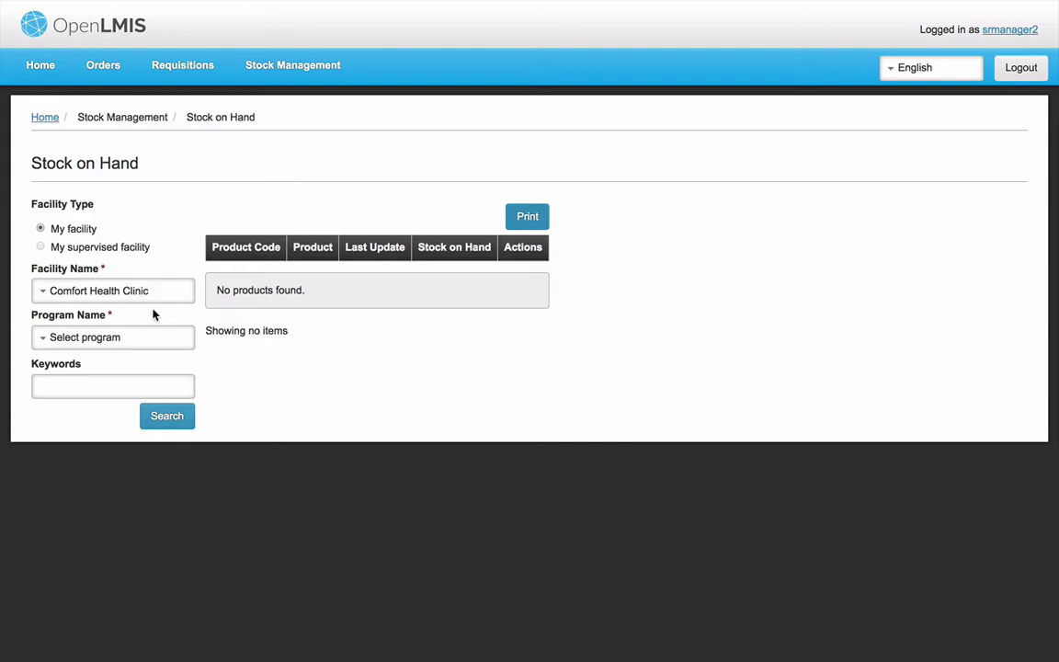
Step: Look up Comfort Health Clinic's stock on hand for the Family Planning program and view the details of Levora lot MA2017A
{"action": "left_click", "coordinate": [122, 340]}
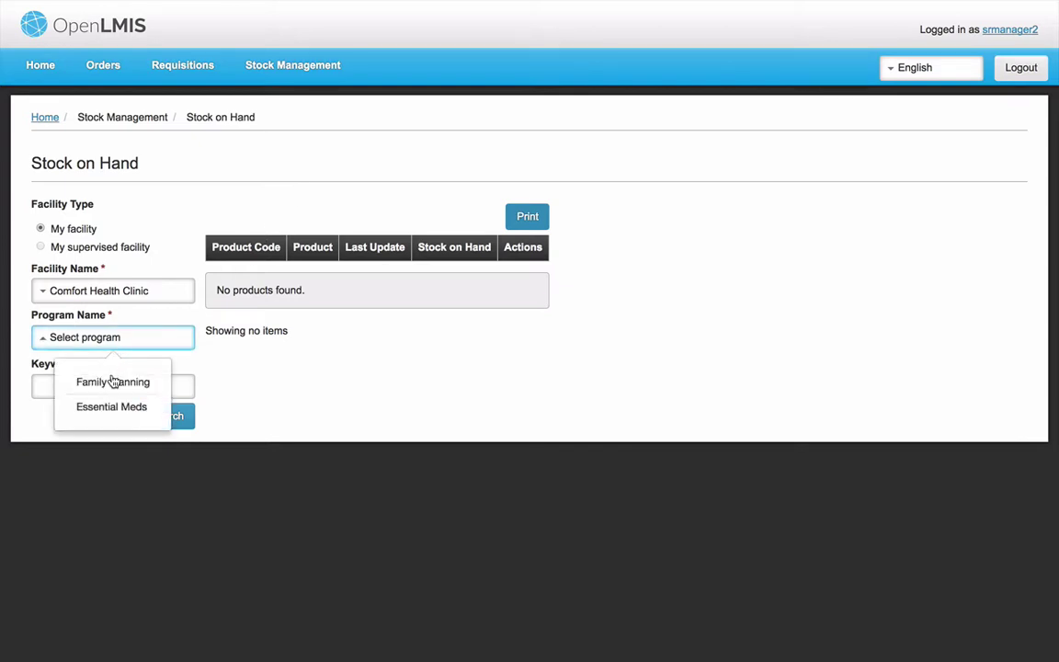
{"action": "left_click", "coordinate": [111, 380]}
{"action": "left_click", "coordinate": [159, 420]}
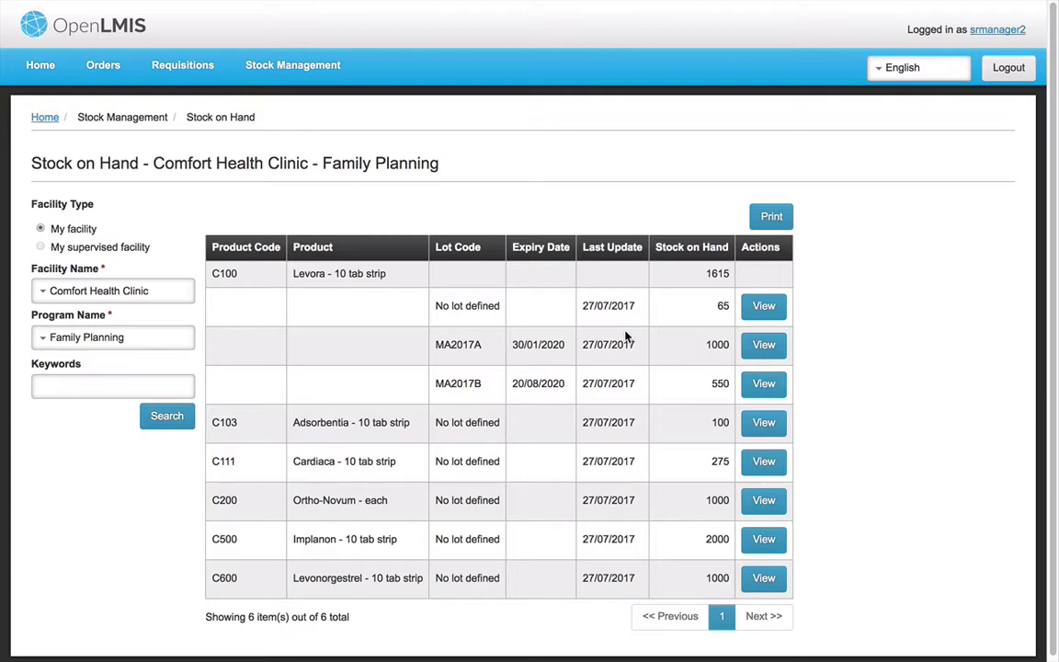
{"action": "left_click", "coordinate": [762, 348]}
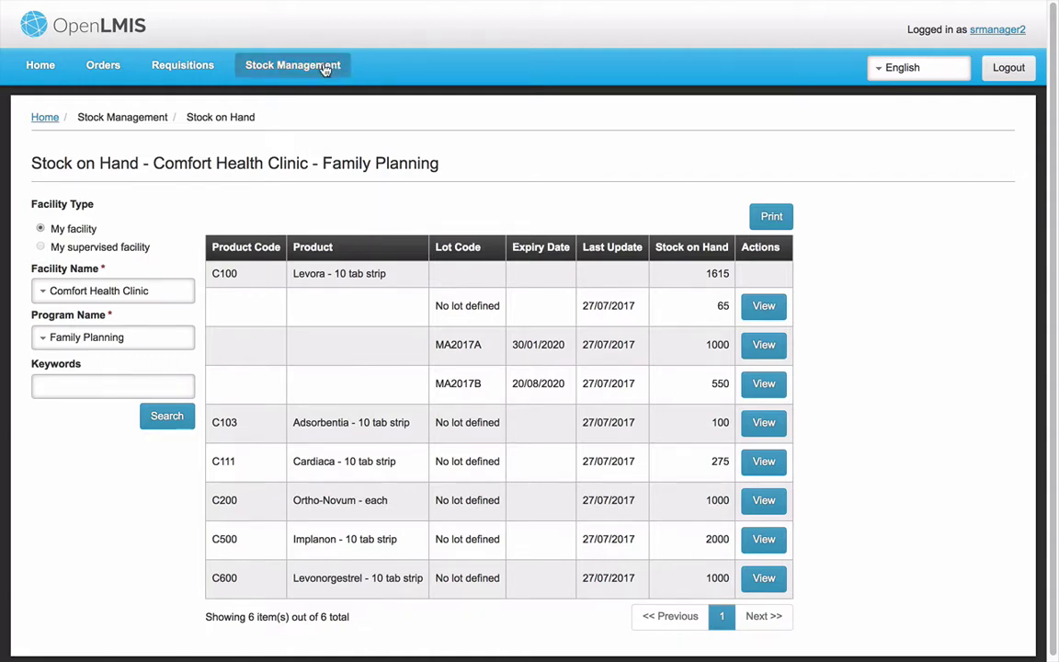
Step: Start a stock adjustment for the Family Planning program and add the product Ortho-Novum to it
{"action": "left_click", "coordinate": [338, 65]}
{"action": "left_click", "coordinate": [296, 95]}
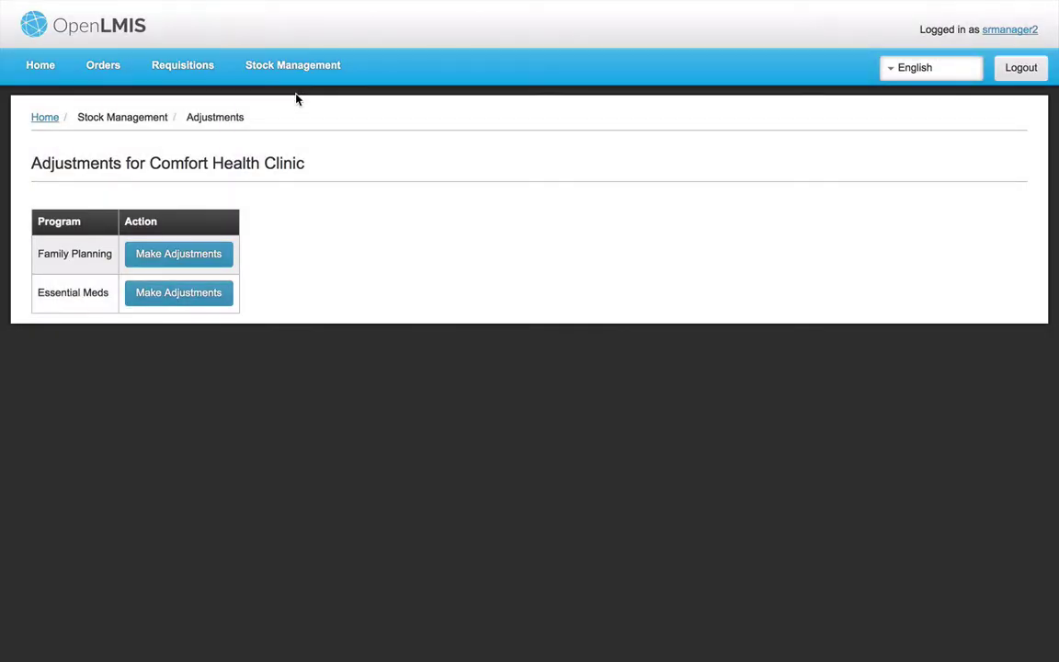
{"action": "left_click", "coordinate": [203, 257]}
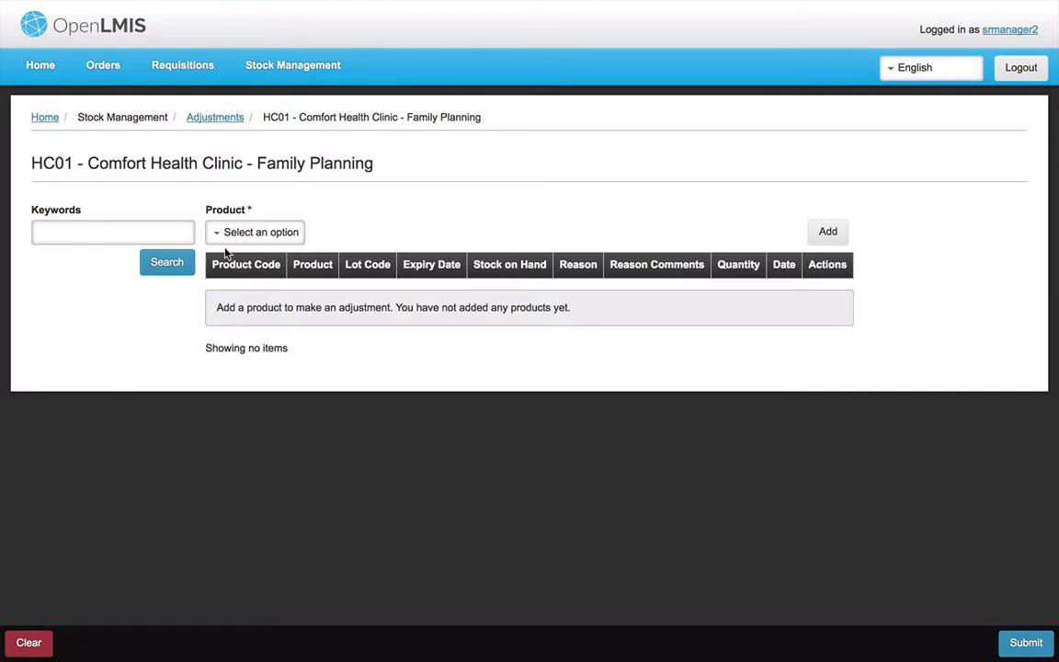
{"action": "left_click", "coordinate": [254, 232]}
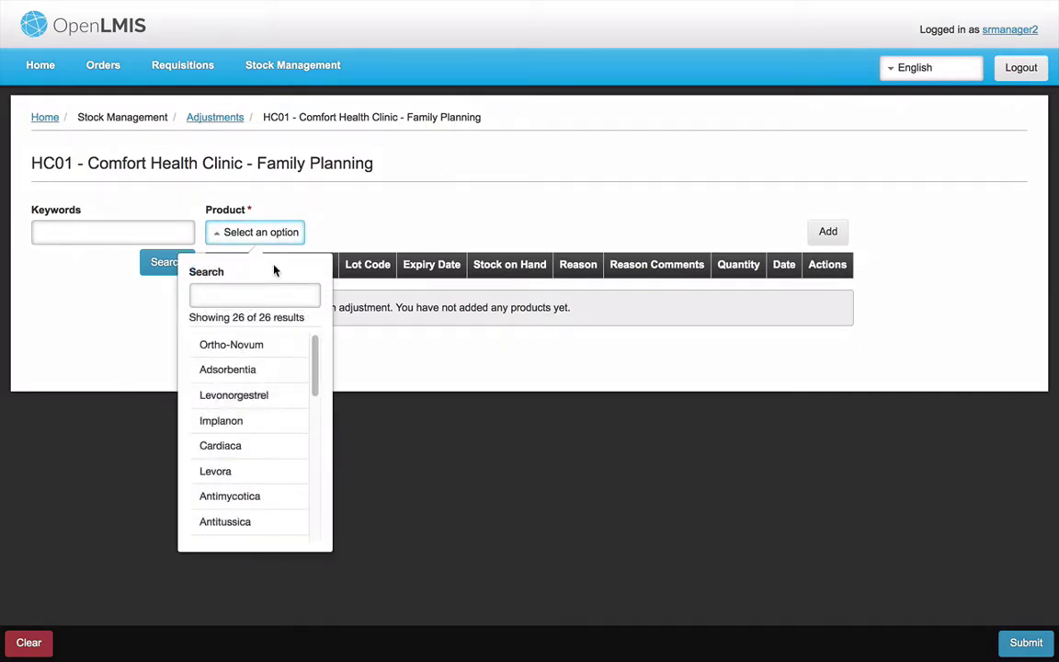
{"action": "left_click", "coordinate": [248, 345]}
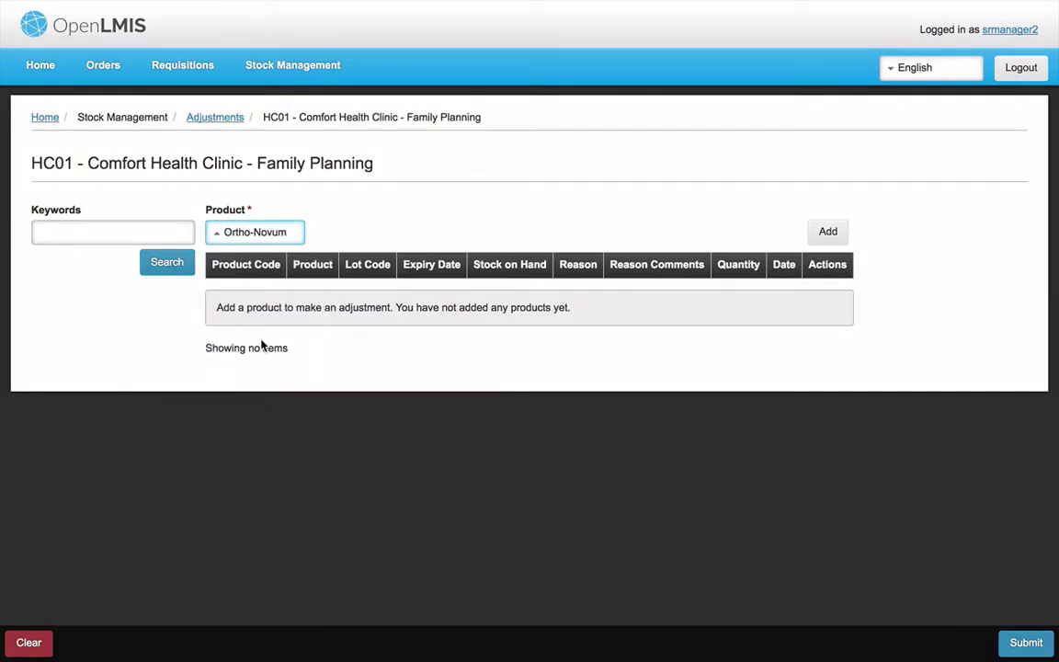
{"action": "left_click", "coordinate": [828, 234]}
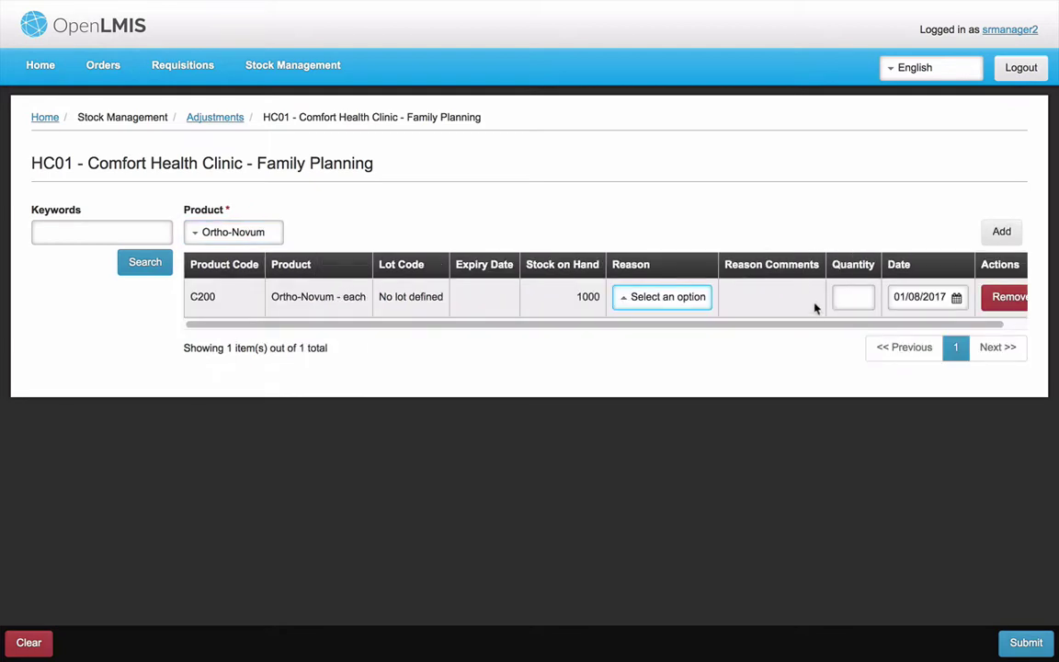
Step: Set the Ortho-Novum adjustment's quantity to 200 and its reason to Lost
{"action": "left_click", "coordinate": [837, 296]}
{"action": "type", "text": "2"}
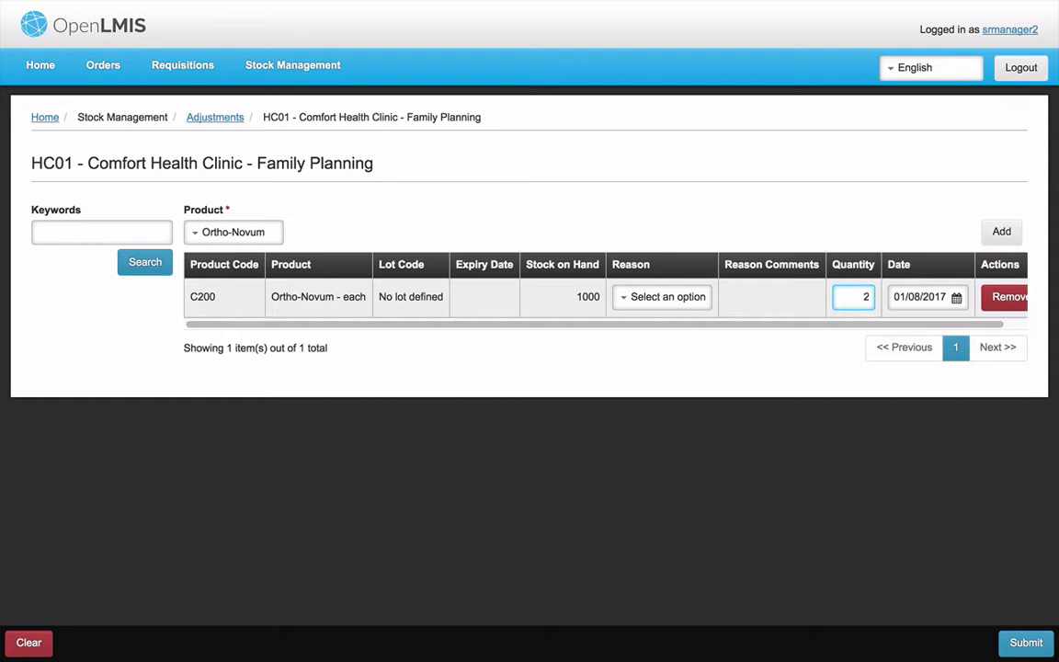
{"action": "type", "text": "00"}
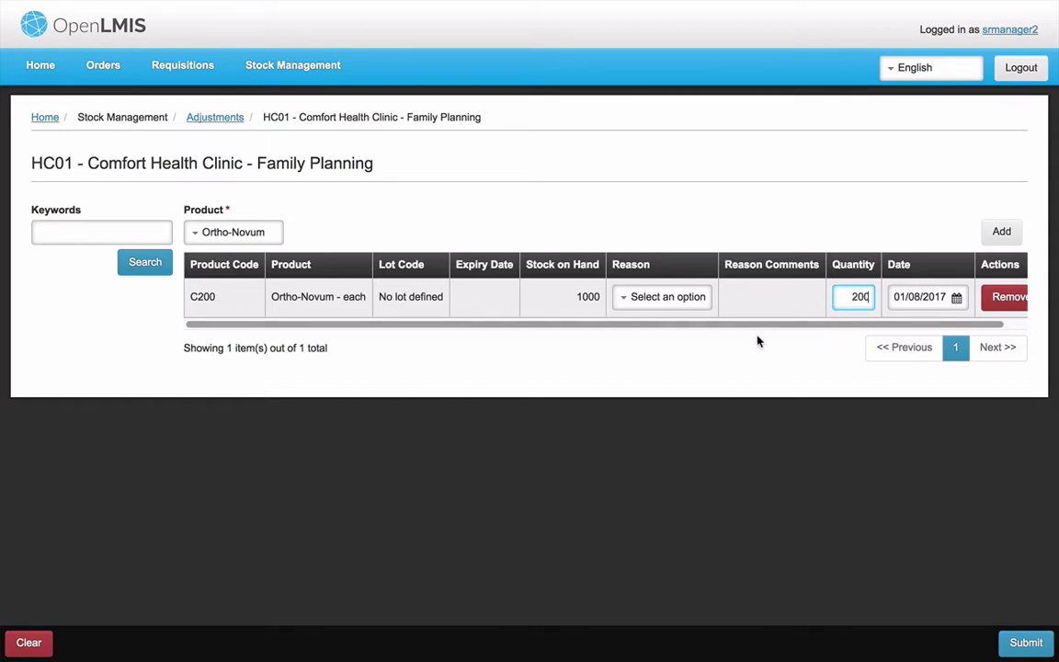
{"action": "left_click_drag", "start_coordinate": [756, 323], "coordinate": [796, 322]}
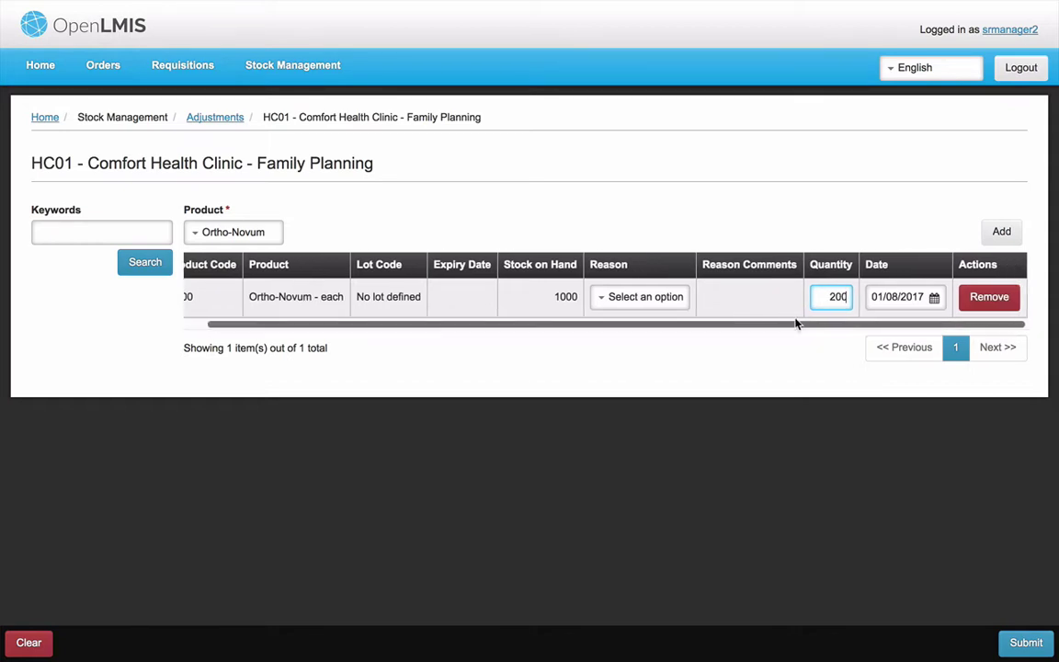
{"action": "left_click", "coordinate": [646, 298]}
{"action": "left_click", "coordinate": [612, 444]}
Step: Paste the comment about the storeroom reorganization as the reason comment, and submit and confirm the Ortho-Novum adjustment
{"action": "left_click", "coordinate": [733, 294]}
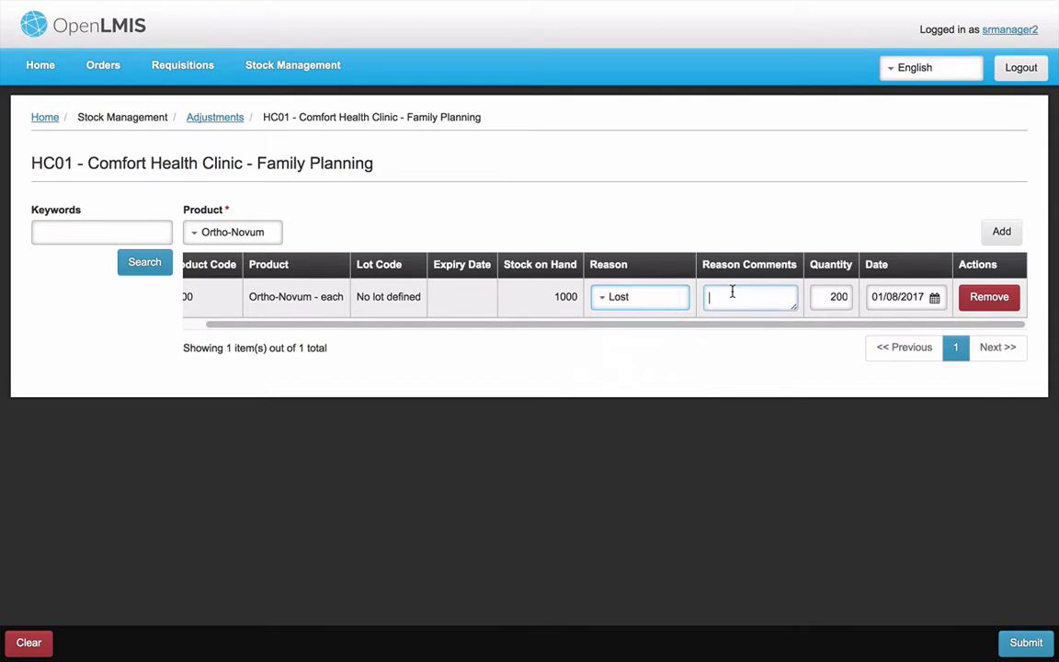
{"action": "key", "text": "ctrl+v"}
{"action": "left_click", "coordinate": [1016, 645]}
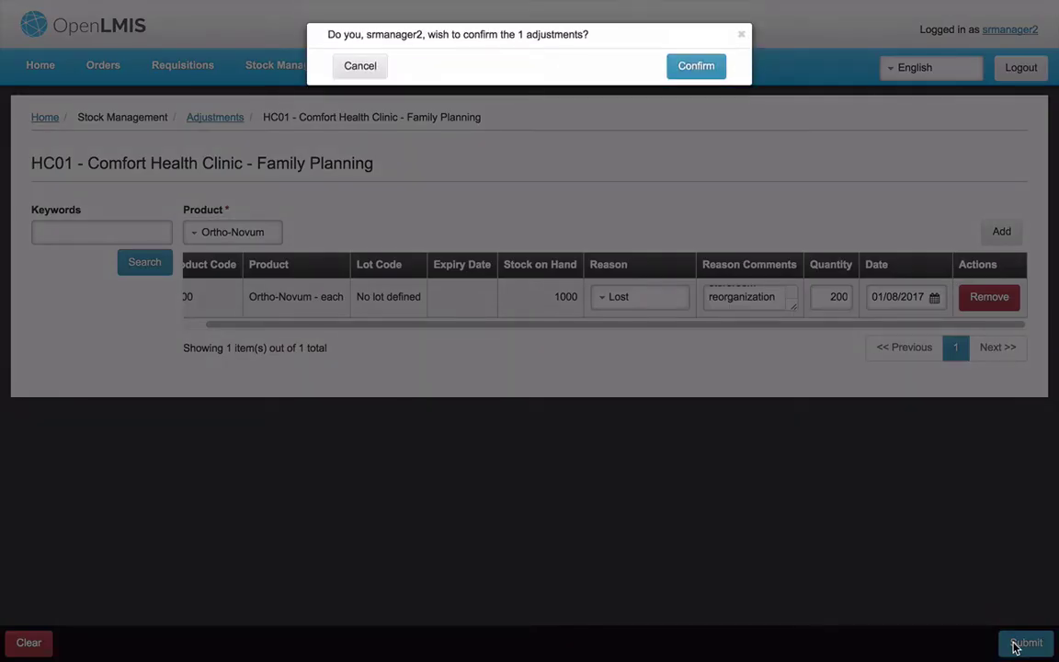
{"action": "left_click", "coordinate": [687, 72]}
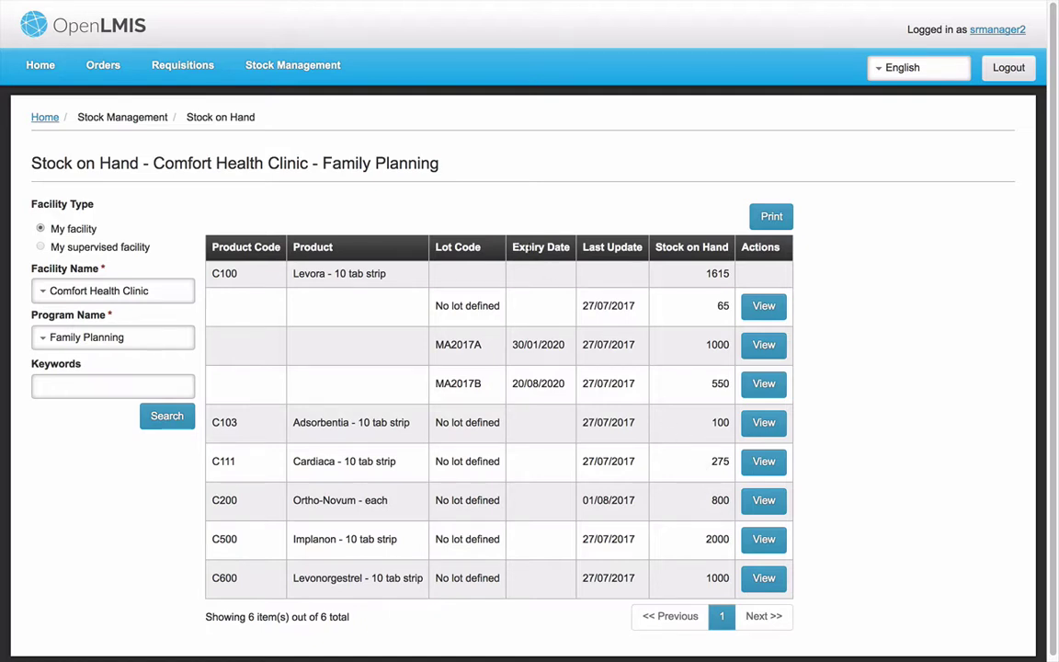
Step: Start a stock receive for the Family Planning program and add the product Implanon to it
{"action": "left_click", "coordinate": [287, 62]}
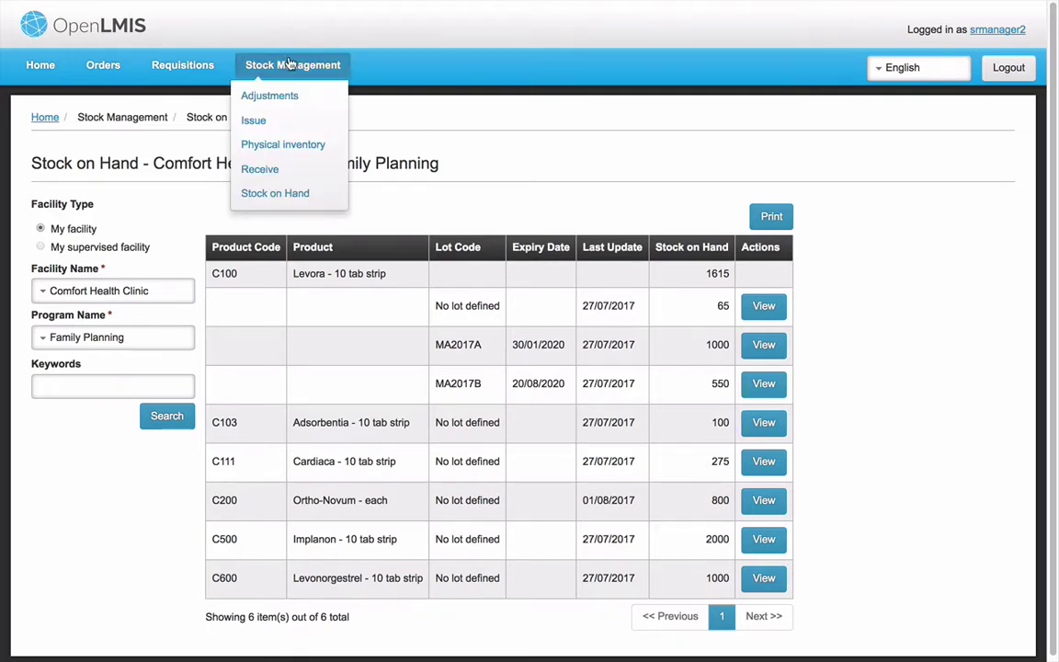
{"action": "left_click", "coordinate": [272, 169]}
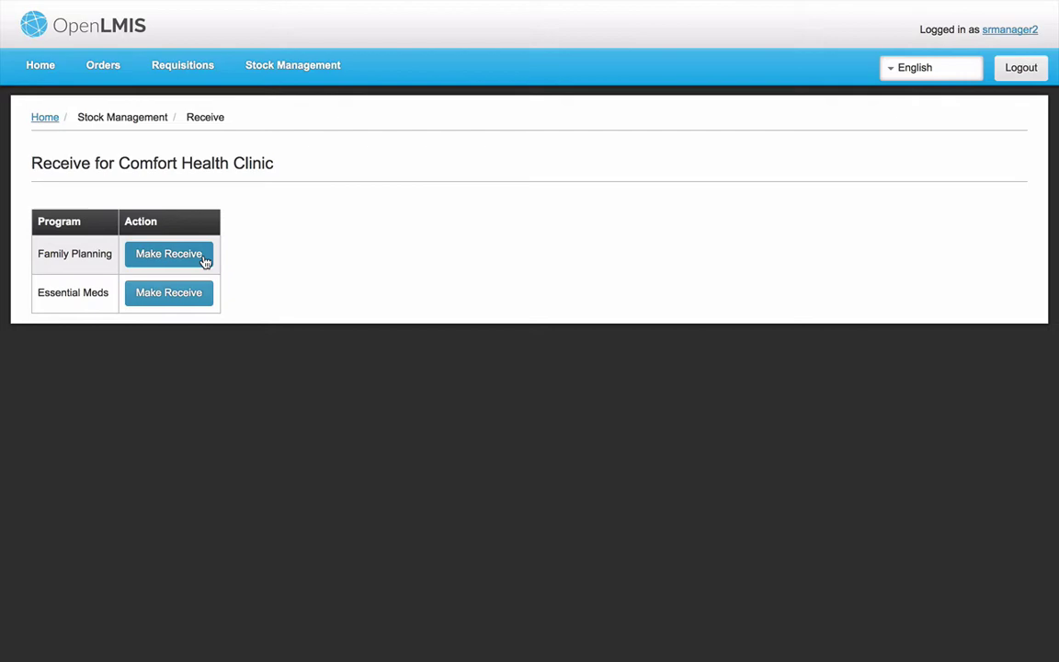
{"action": "left_click", "coordinate": [205, 261]}
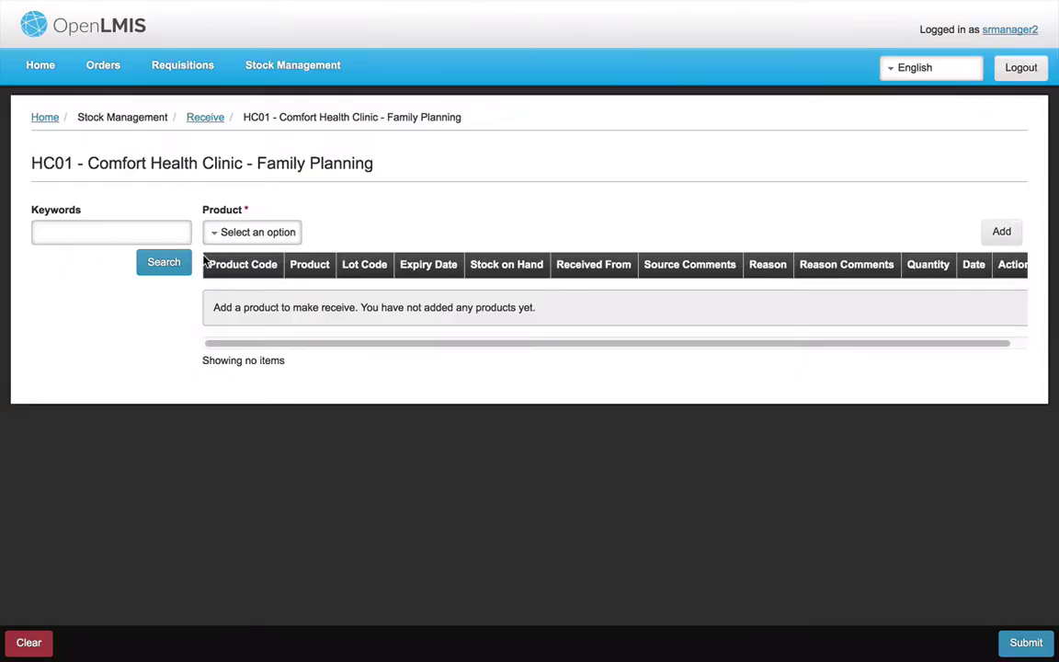
{"action": "left_click", "coordinate": [270, 237]}
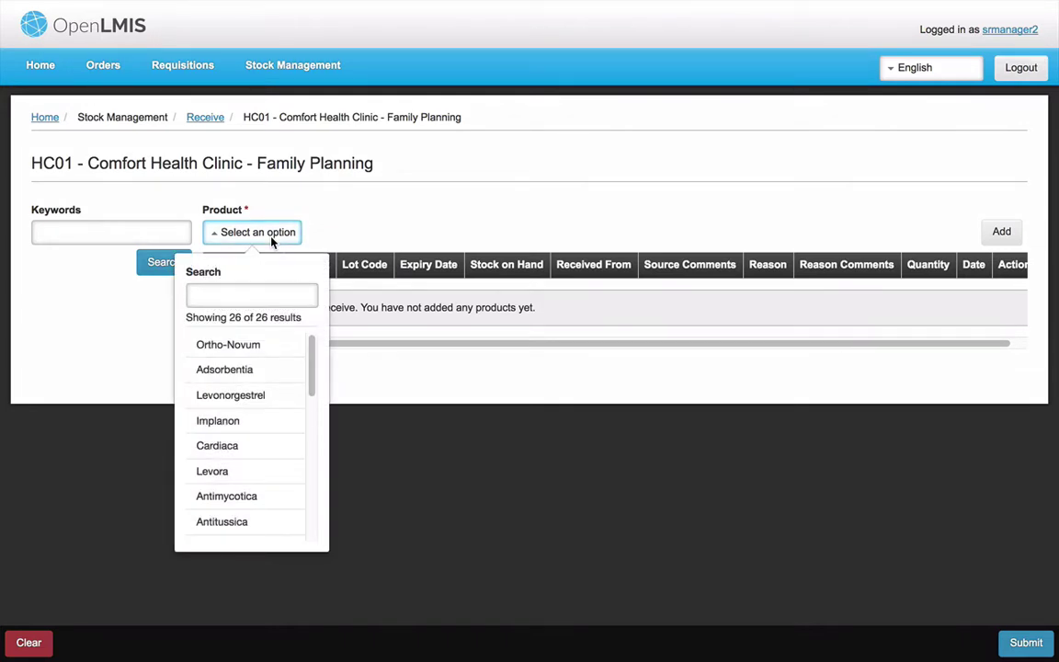
{"action": "left_click", "coordinate": [160, 234]}
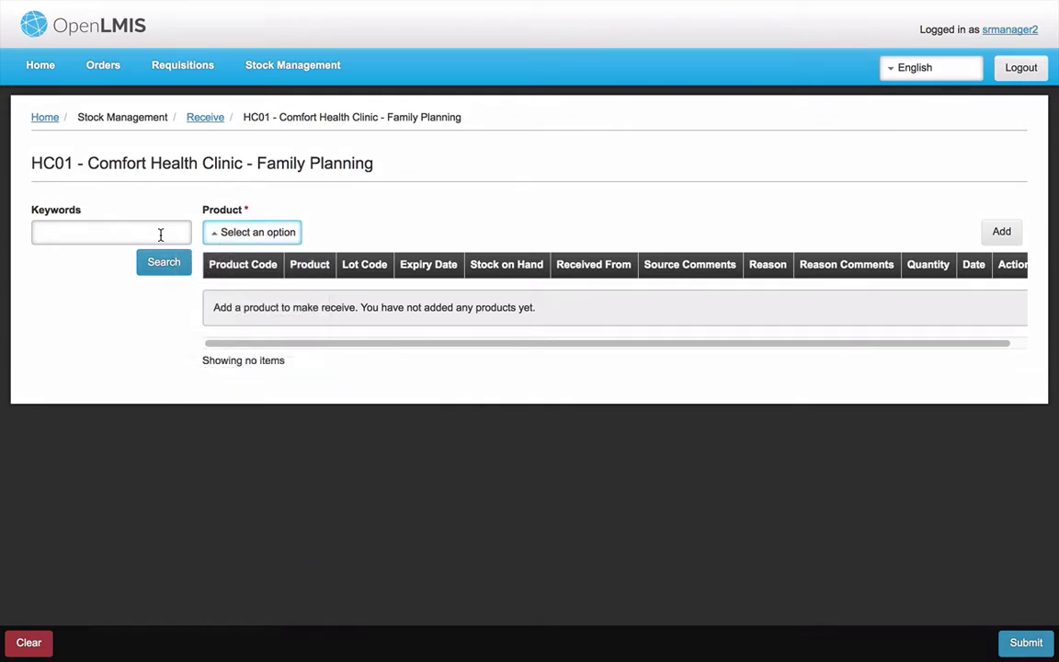
{"action": "left_click", "coordinate": [227, 236]}
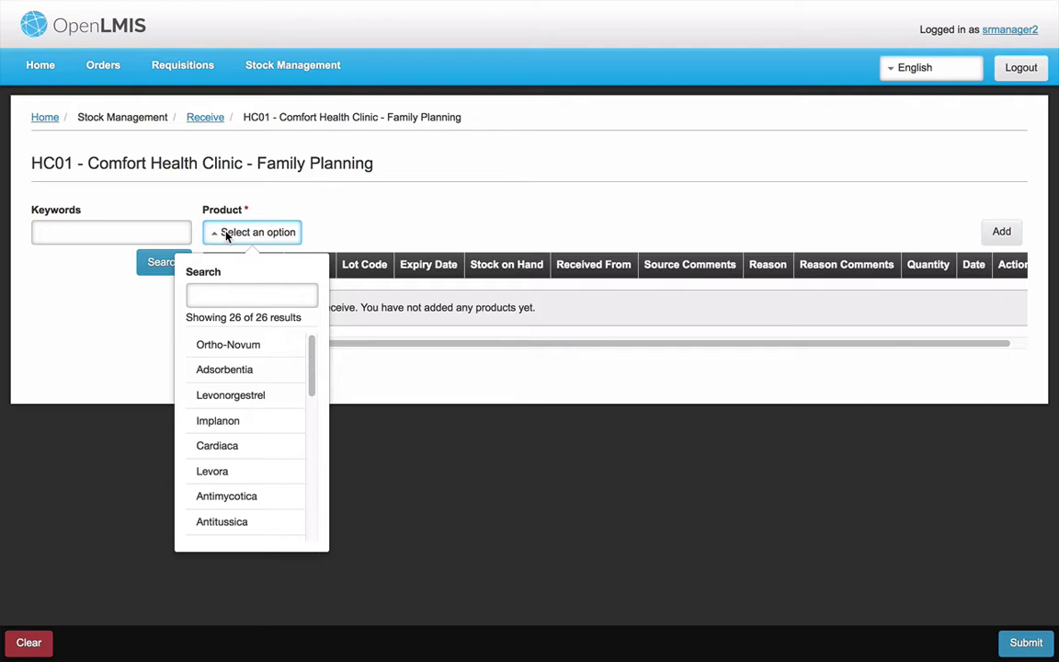
{"action": "left_click", "coordinate": [220, 421]}
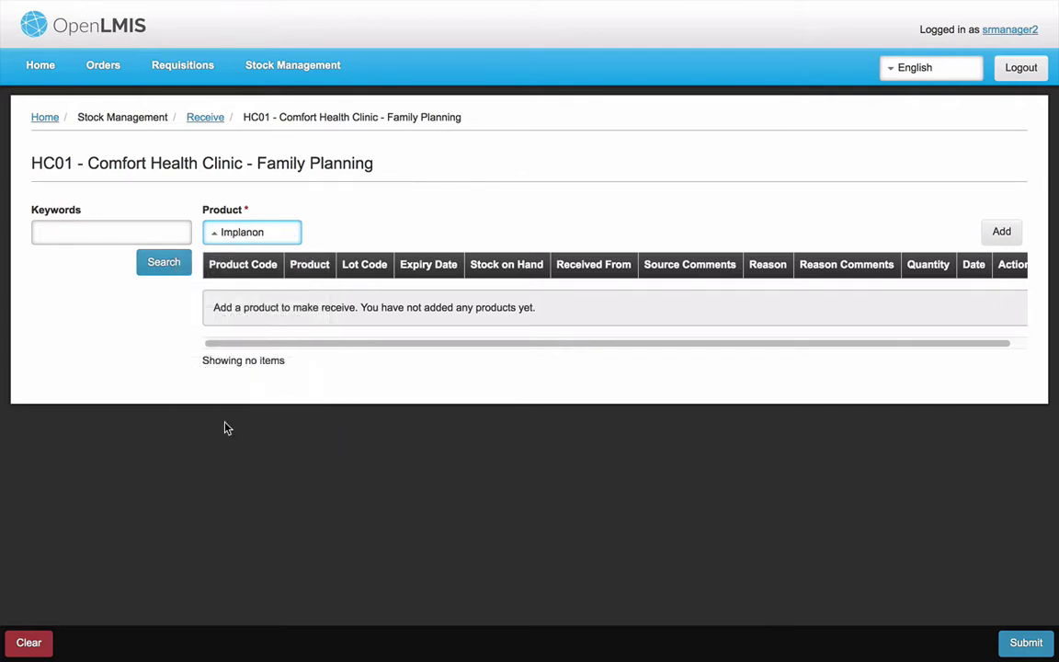
{"action": "left_click", "coordinate": [997, 231]}
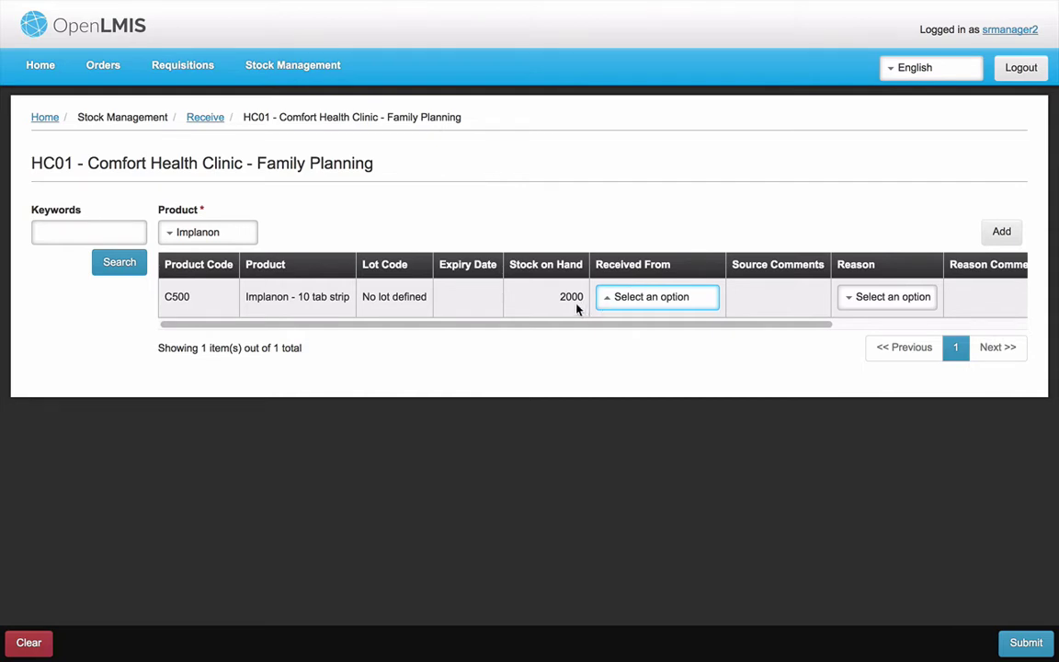
Step: Set Implanon's source to NGO with the source comment "Doctors Without Borders" and choose Transfer In as the reason
{"action": "left_click", "coordinate": [631, 302]}
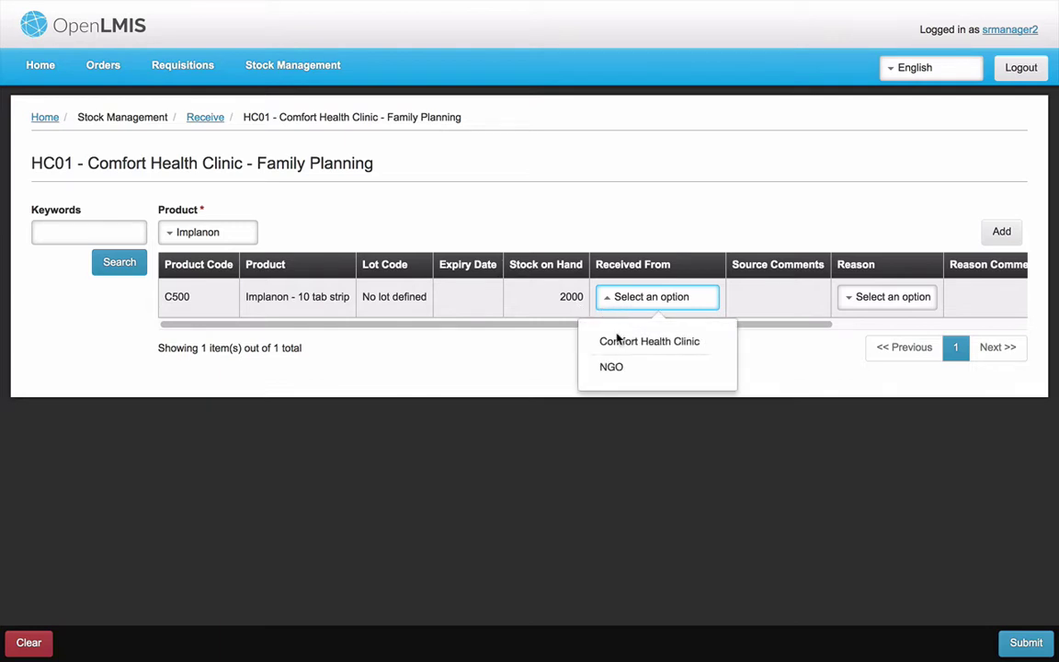
{"action": "left_click", "coordinate": [612, 368]}
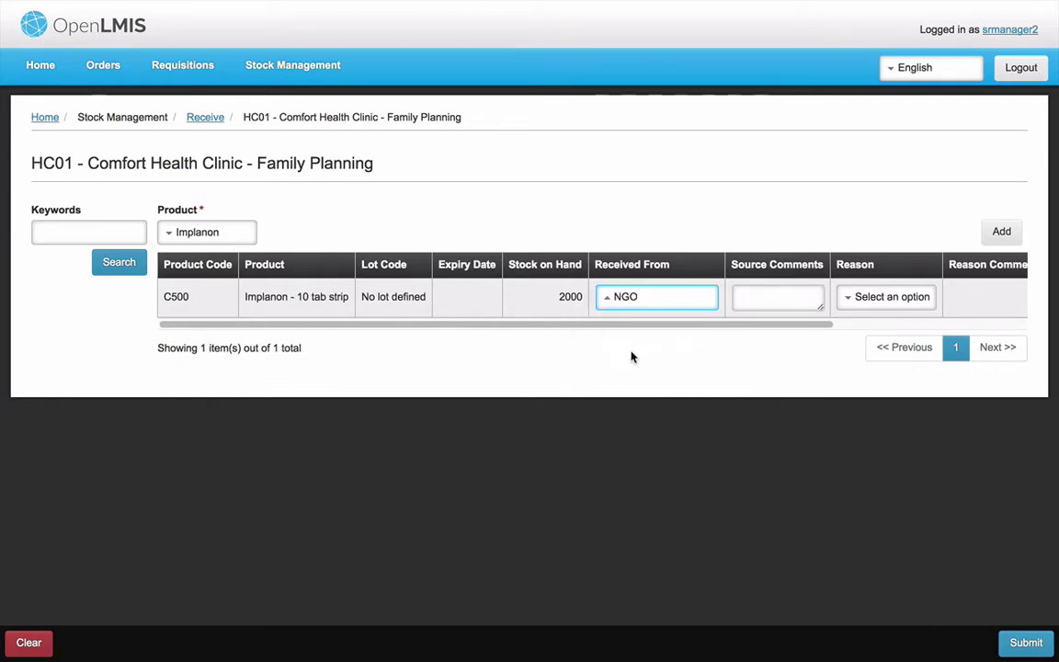
{"action": "left_click_drag", "start_coordinate": [657, 325], "coordinate": [768, 329]}
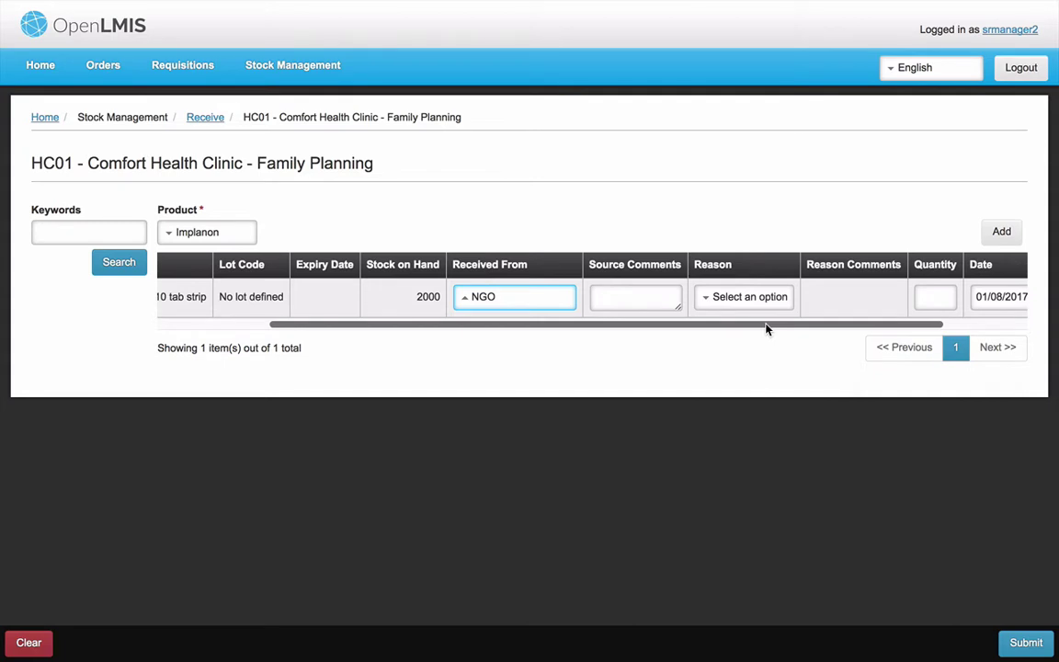
{"action": "left_click", "coordinate": [708, 296]}
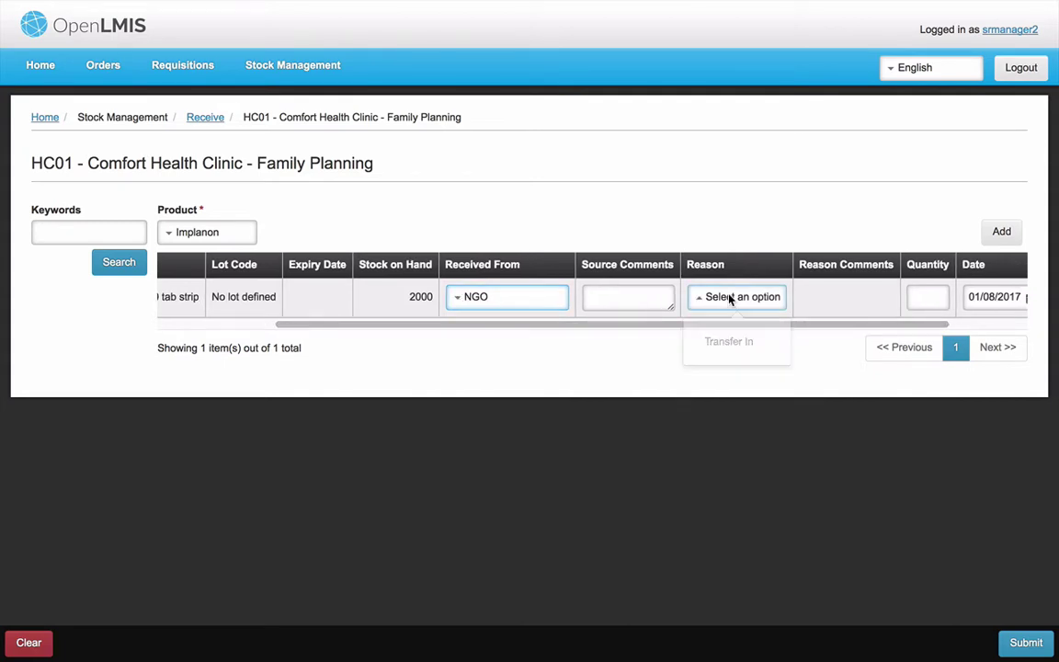
{"action": "left_click", "coordinate": [729, 343]}
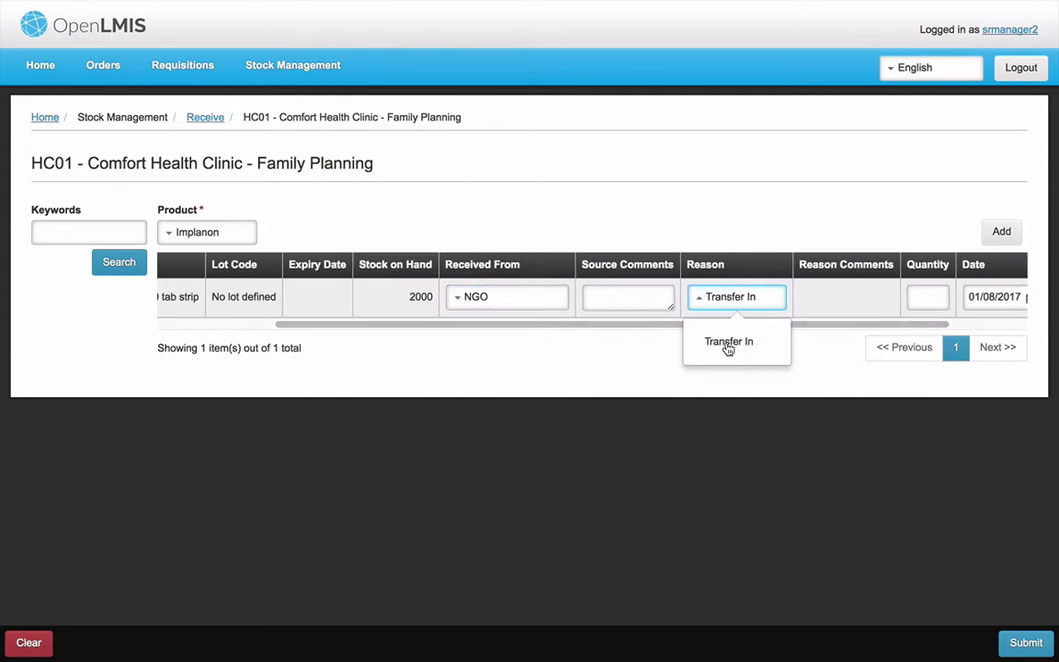
{"action": "left_click", "coordinate": [641, 297]}
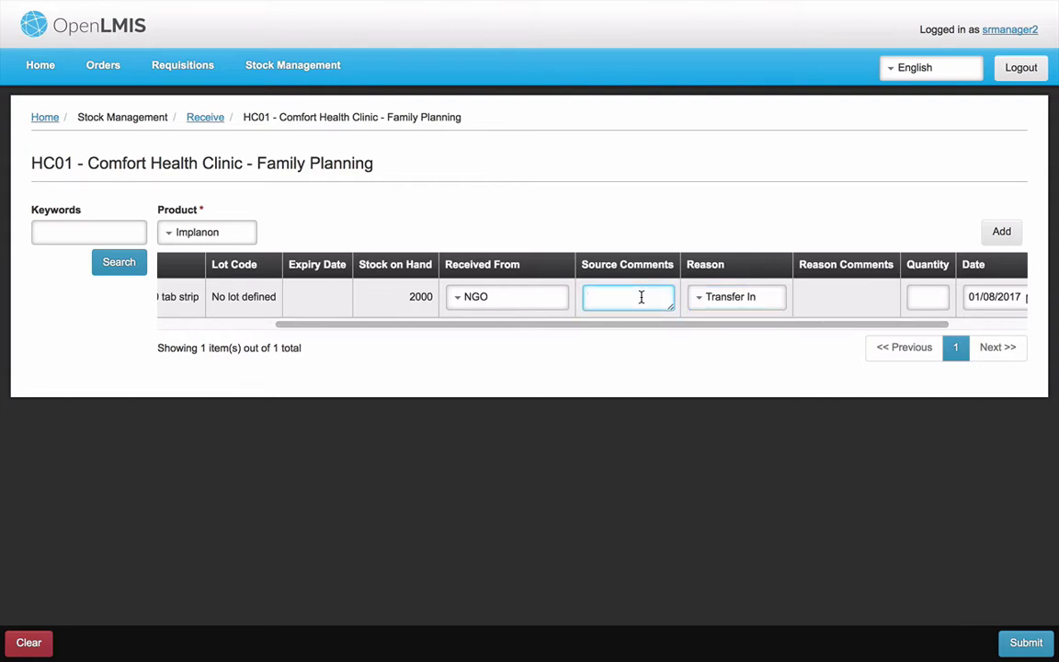
{"action": "type", "text": "\"Doctors Without Borders\""}
Step: Set the received Implanon quantity to 2000, and submit and confirm the stock receive event
{"action": "left_click_drag", "start_coordinate": [664, 326], "coordinate": [690, 326]}
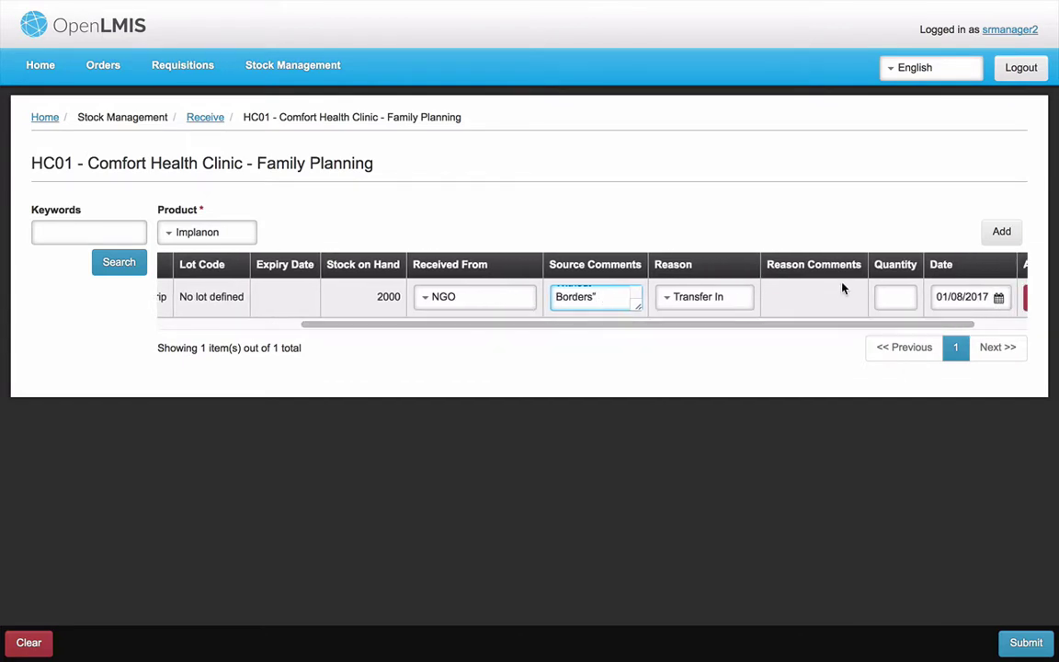
{"action": "left_click", "coordinate": [878, 294]}
{"action": "type", "text": "2000"}
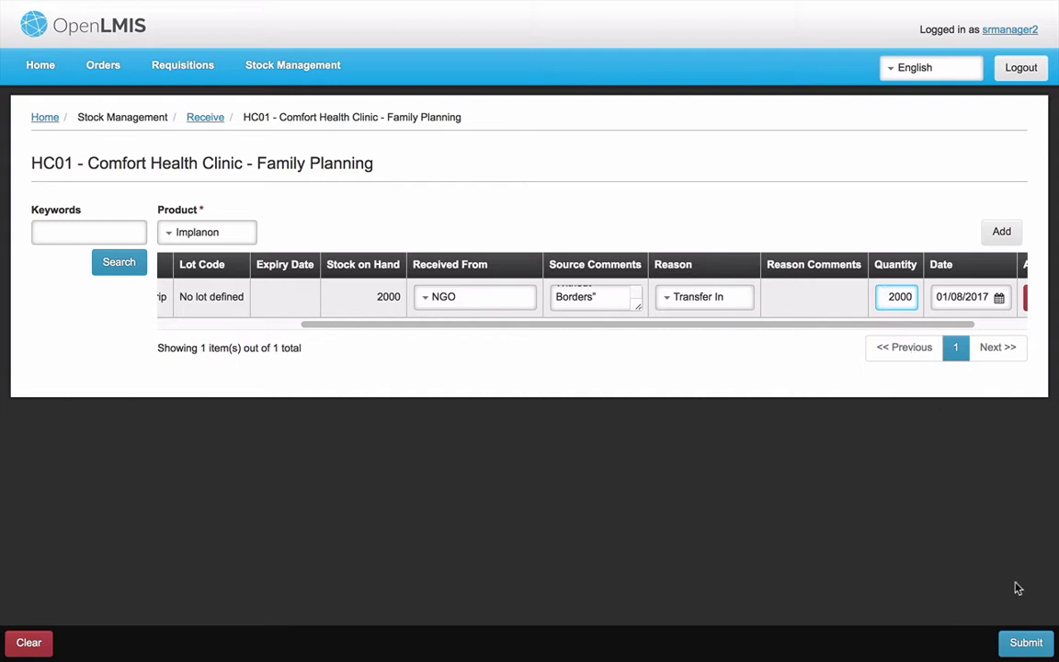
{"action": "left_click", "coordinate": [1026, 643]}
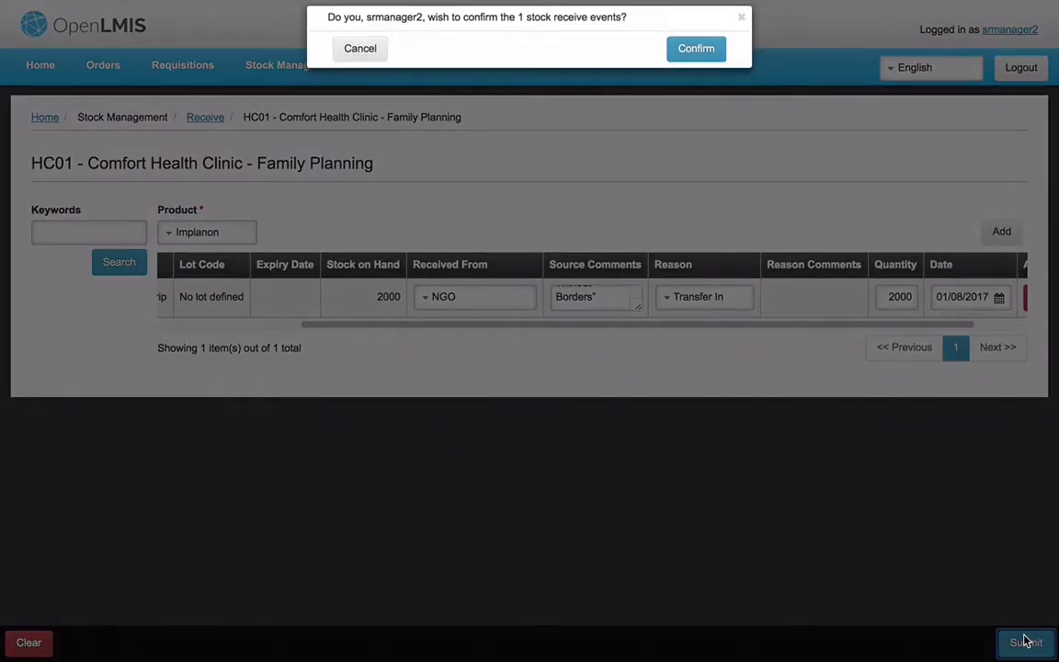
{"action": "left_click", "coordinate": [691, 77]}
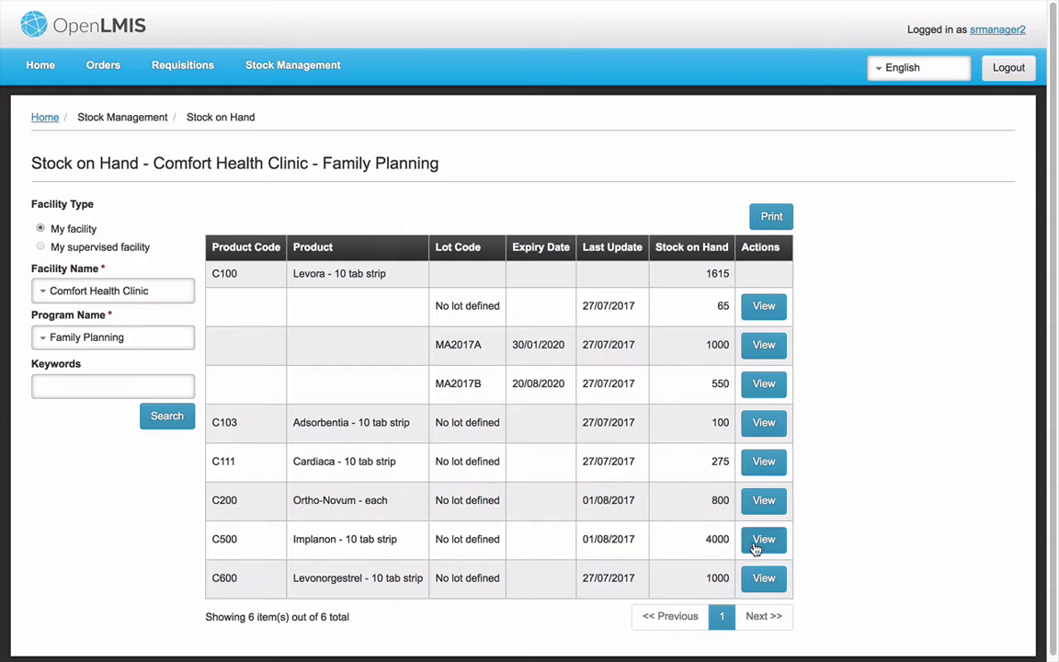
Step: View the Family Planning bin card for Implanon
{"action": "left_click", "coordinate": [755, 546]}
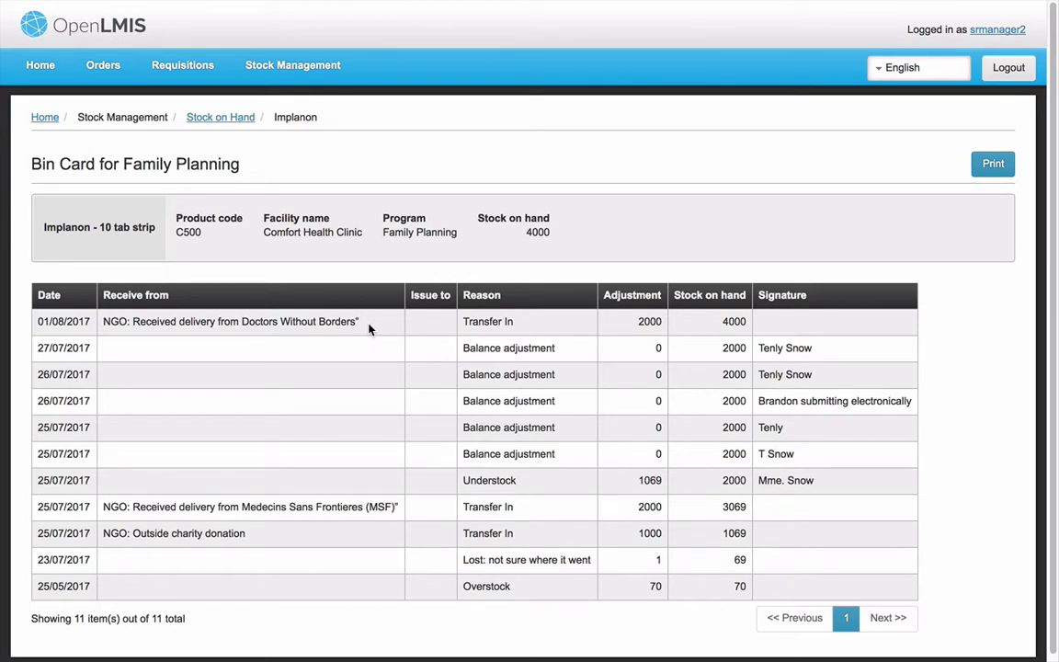
Step: Start a stock issue for the Family Planning program and add the product Levora with lot code MA2017B to it
{"action": "left_click", "coordinate": [268, 69]}
{"action": "left_click", "coordinate": [254, 123]}
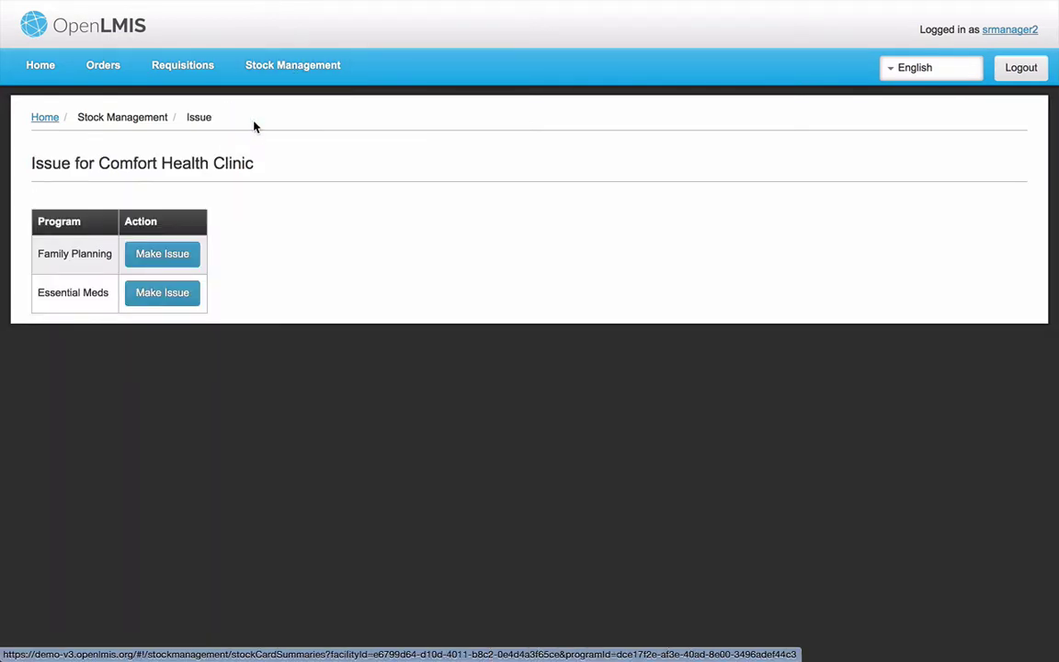
{"action": "left_click", "coordinate": [181, 263]}
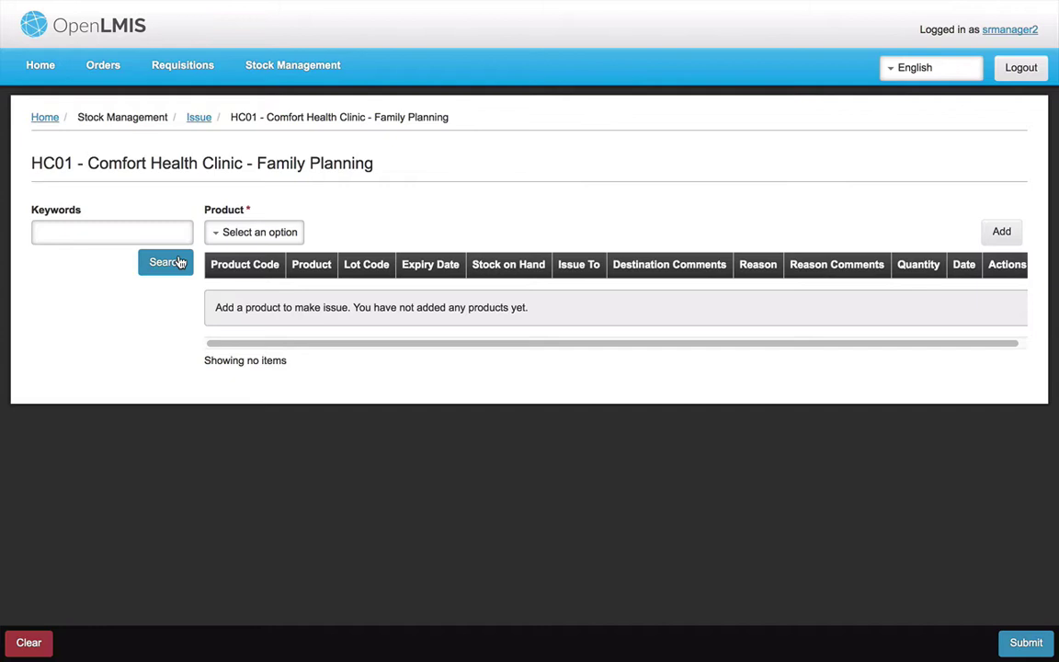
{"action": "left_click", "coordinate": [266, 234]}
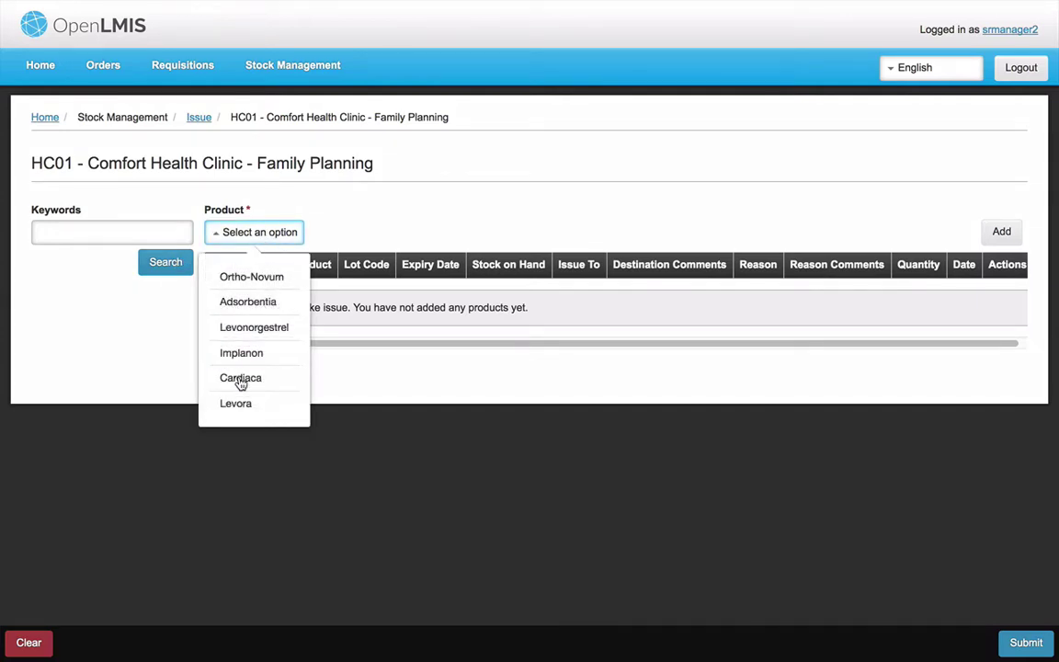
{"action": "left_click", "coordinate": [237, 406]}
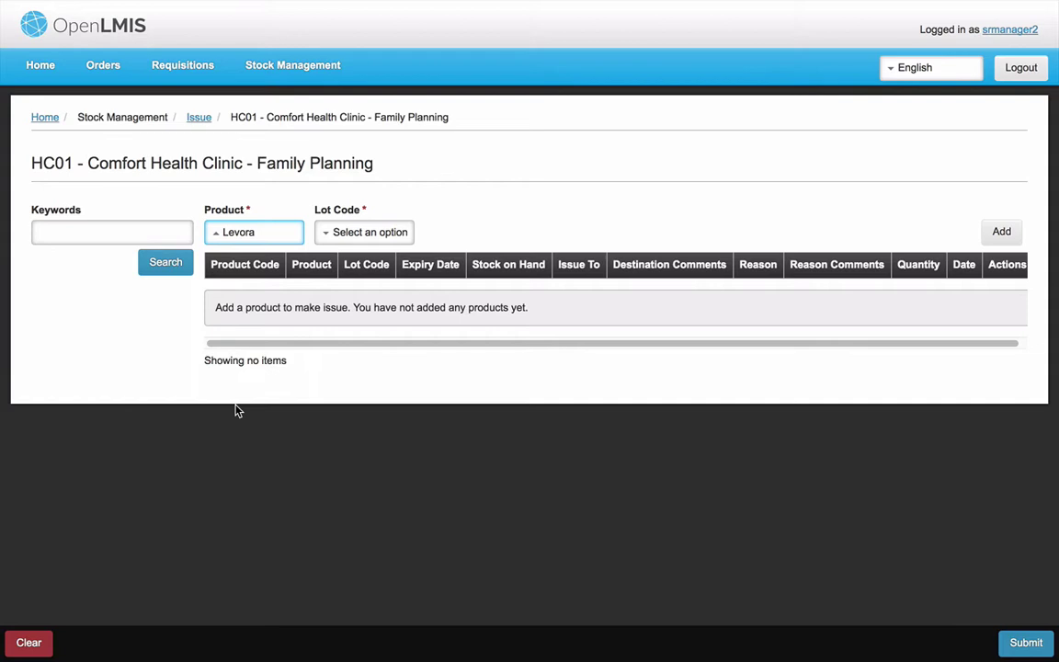
{"action": "left_click", "coordinate": [368, 232]}
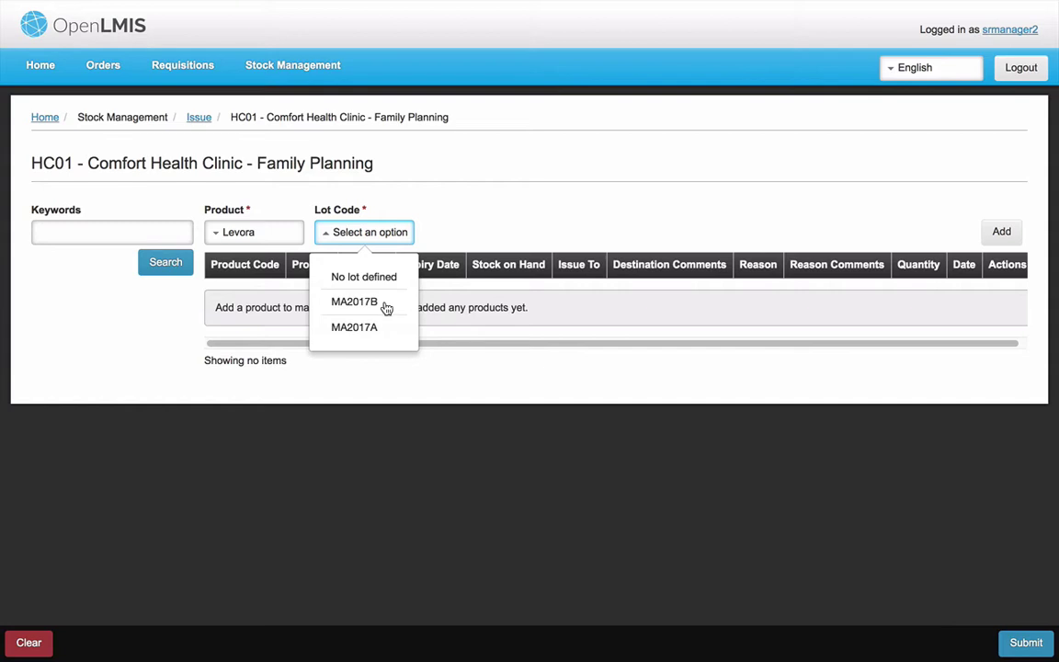
{"action": "left_click", "coordinate": [385, 303]}
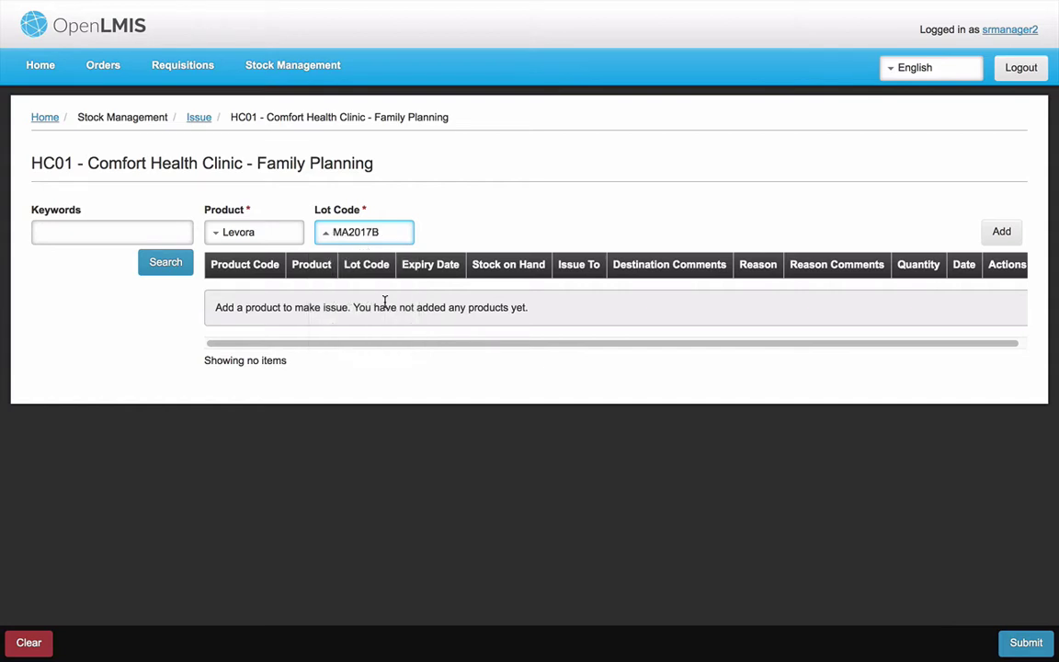
{"action": "left_click", "coordinate": [1001, 232]}
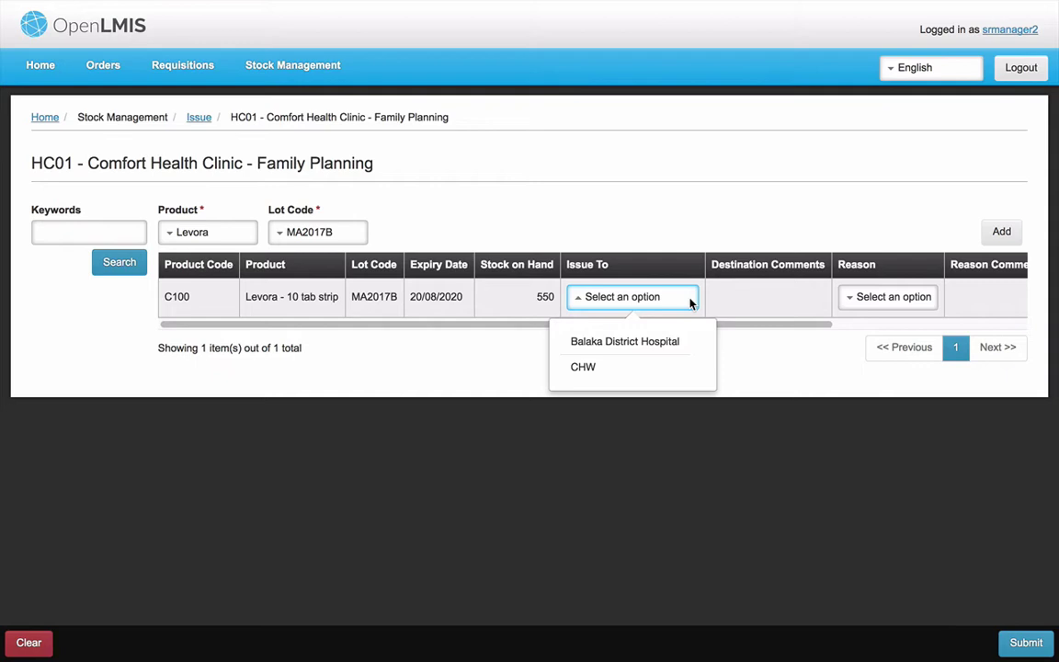
Step: Issue the Levora lot to Balaka District Hospital and choose Transfer Out as the reason
{"action": "left_click", "coordinate": [659, 344]}
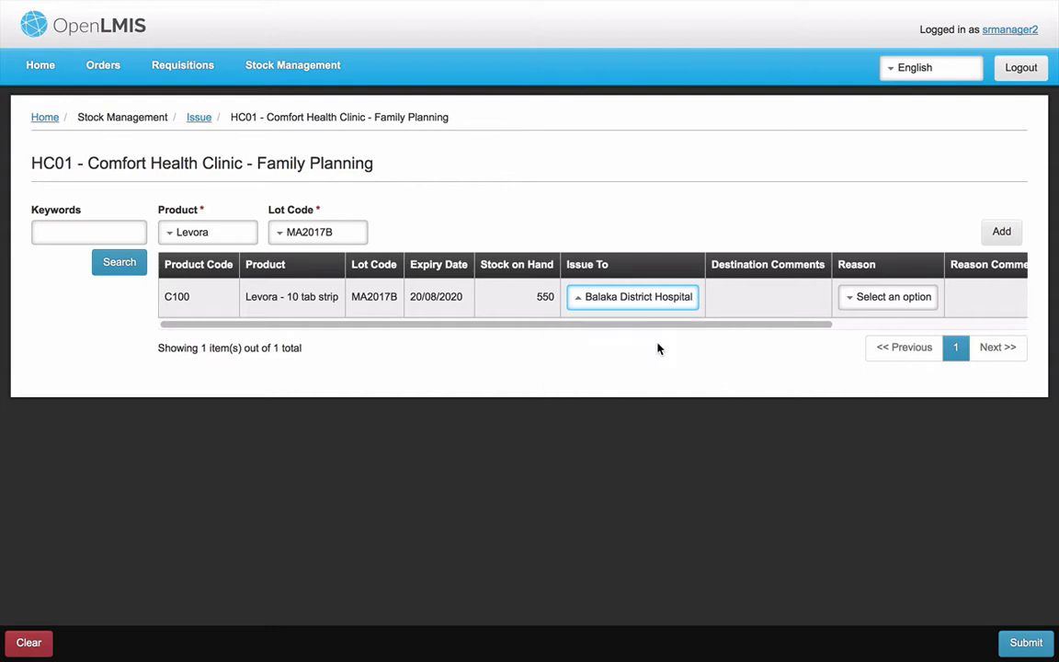
{"action": "left_click_drag", "start_coordinate": [719, 325], "coordinate": [922, 312]}
{"action": "left_click", "coordinate": [668, 303]}
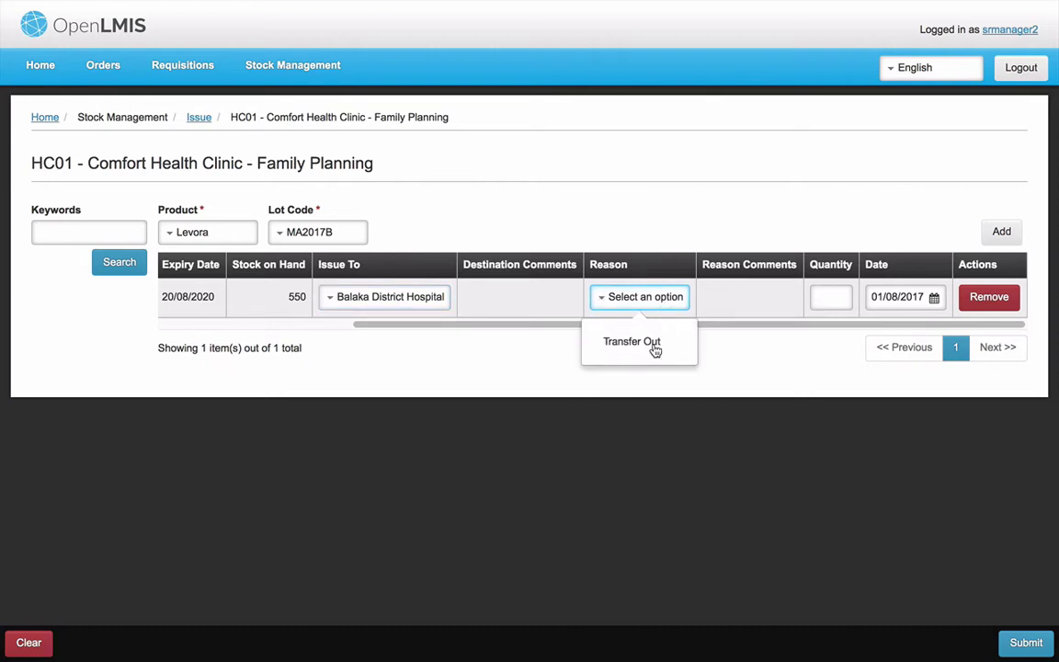
{"action": "left_click", "coordinate": [655, 344]}
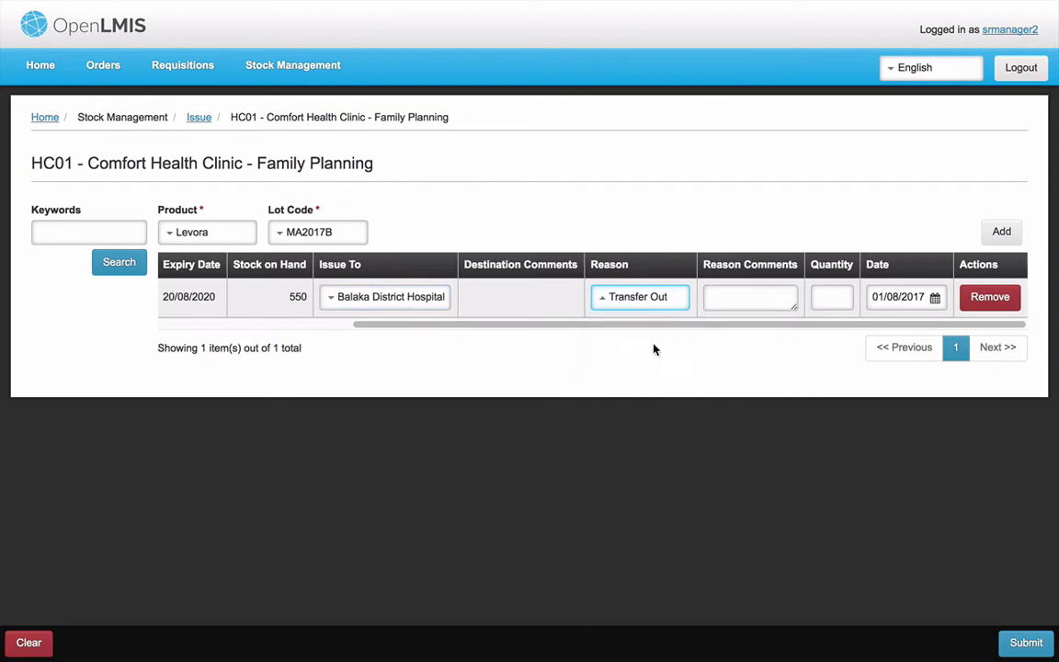
Step: Enter the reason comment "Quarterly stock replenishment" and a quantity of 50 for the Levora lot, and submit and confirm the stock issue event
{"action": "left_click", "coordinate": [757, 303]}
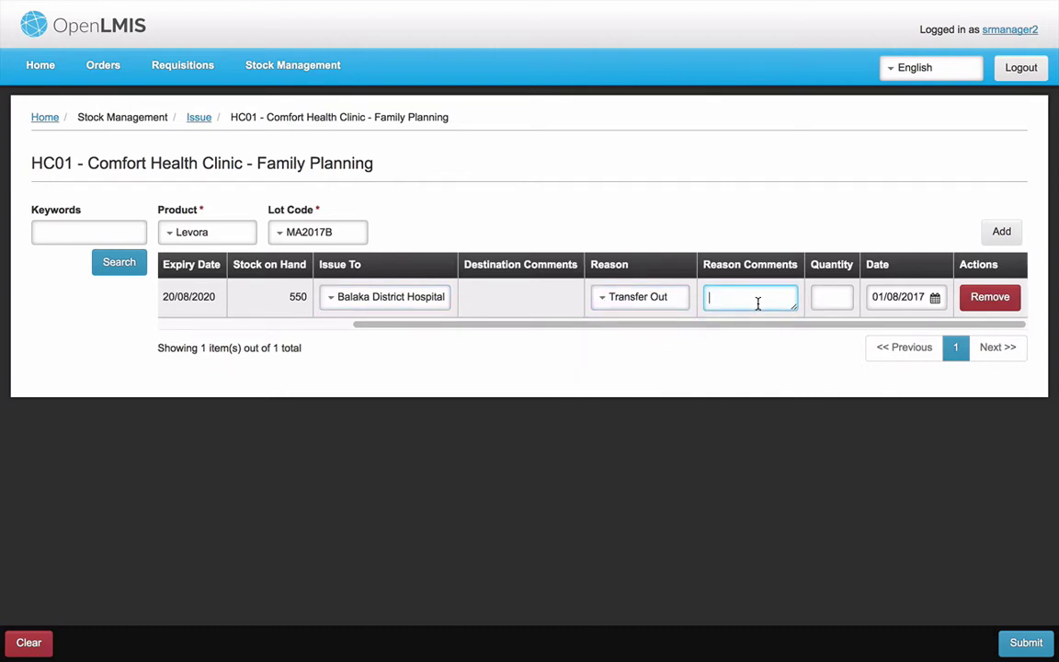
{"action": "type", "text": "Quarterly stock replenishment"}
{"action": "left_click", "coordinate": [815, 296]}
{"action": "type", "text": "5"}
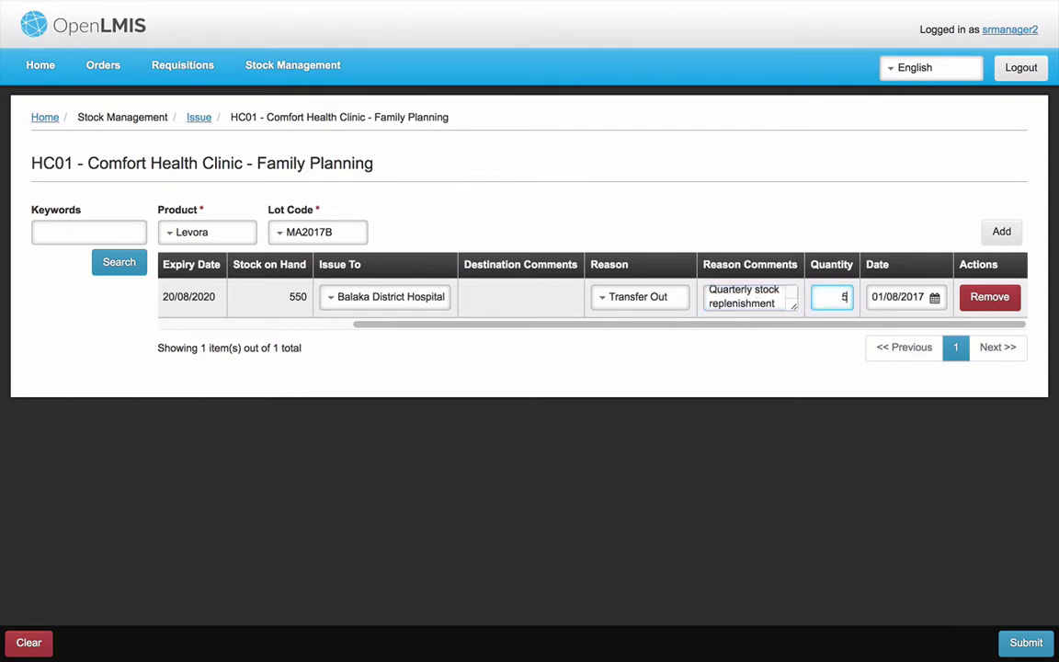
{"action": "type", "text": "0"}
{"action": "left_click", "coordinate": [1025, 644]}
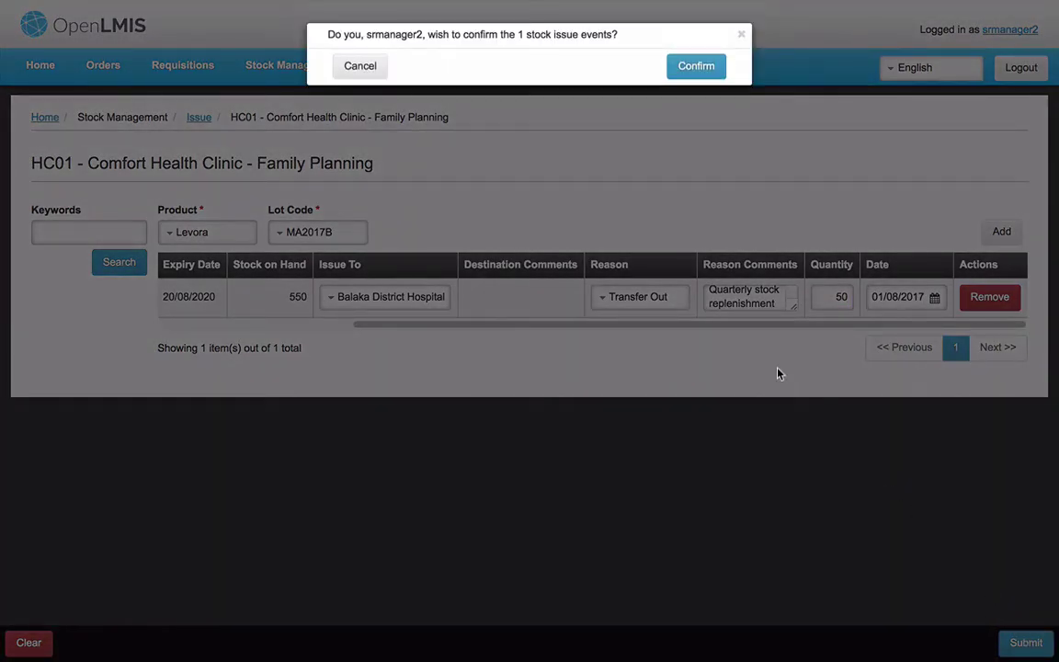
{"action": "left_click", "coordinate": [698, 67]}
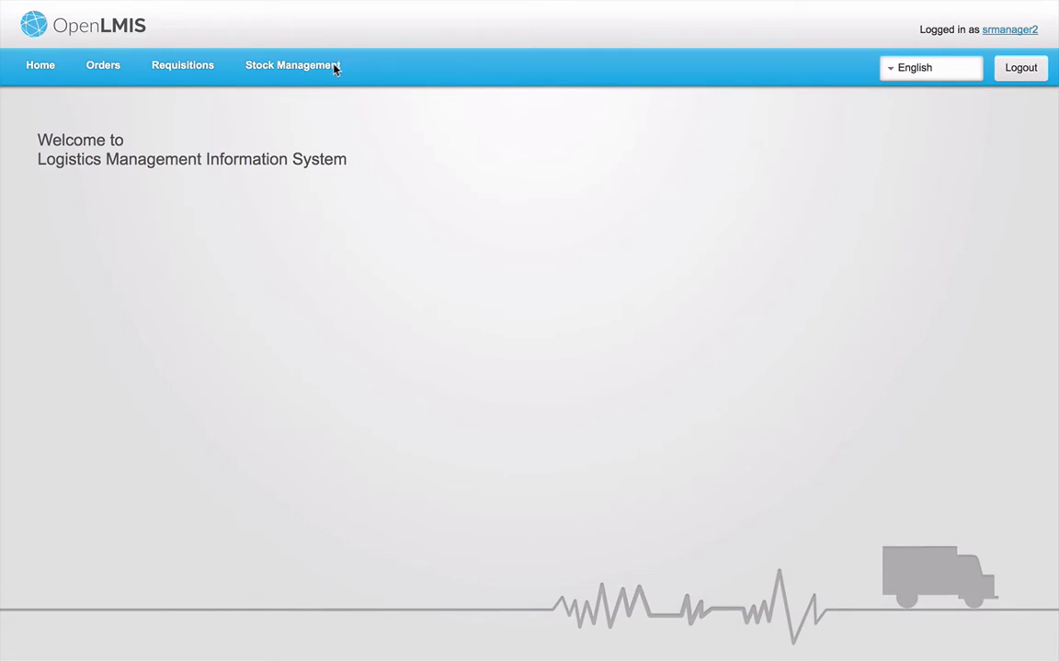
Step: Start a physical inventory for Comfort Health Clinic's Family Planning program
{"action": "mouse_move", "coordinate": [314, 66]}
{"action": "left_click", "coordinate": [311, 145]}
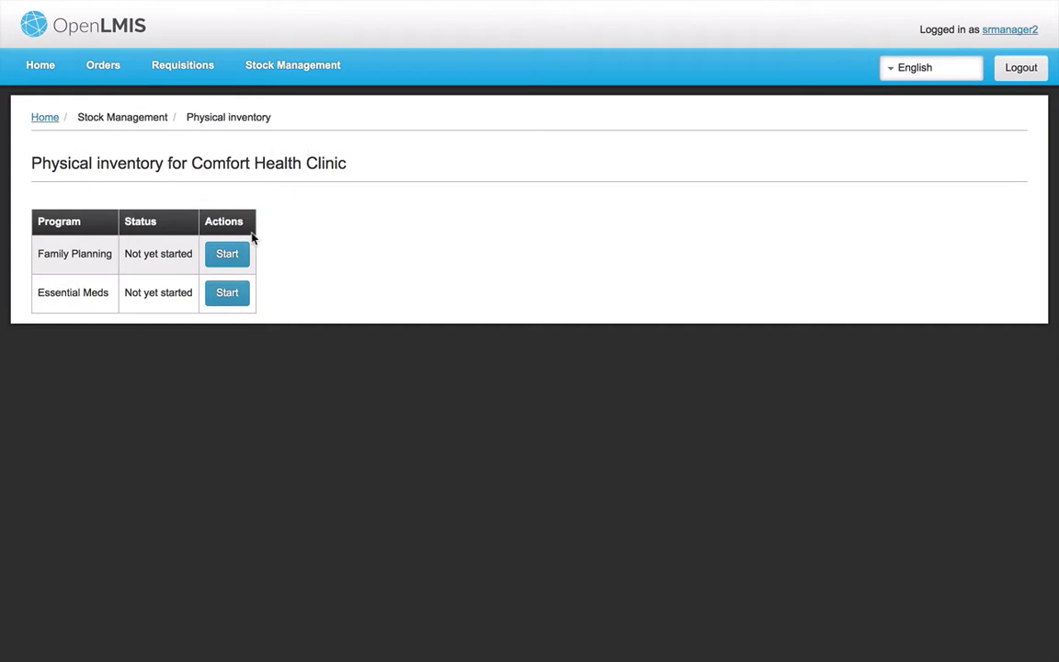
{"action": "left_click", "coordinate": [237, 254]}
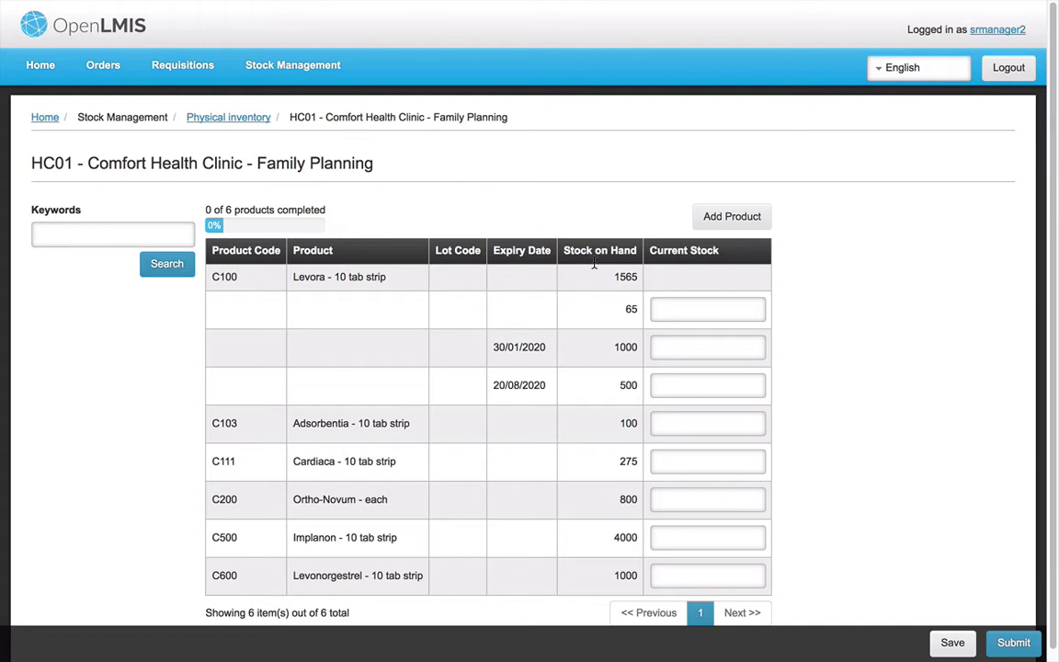
Step: Add the product Male Condom to the physical inventory with a current stock of 1000
{"action": "left_click", "coordinate": [732, 218]}
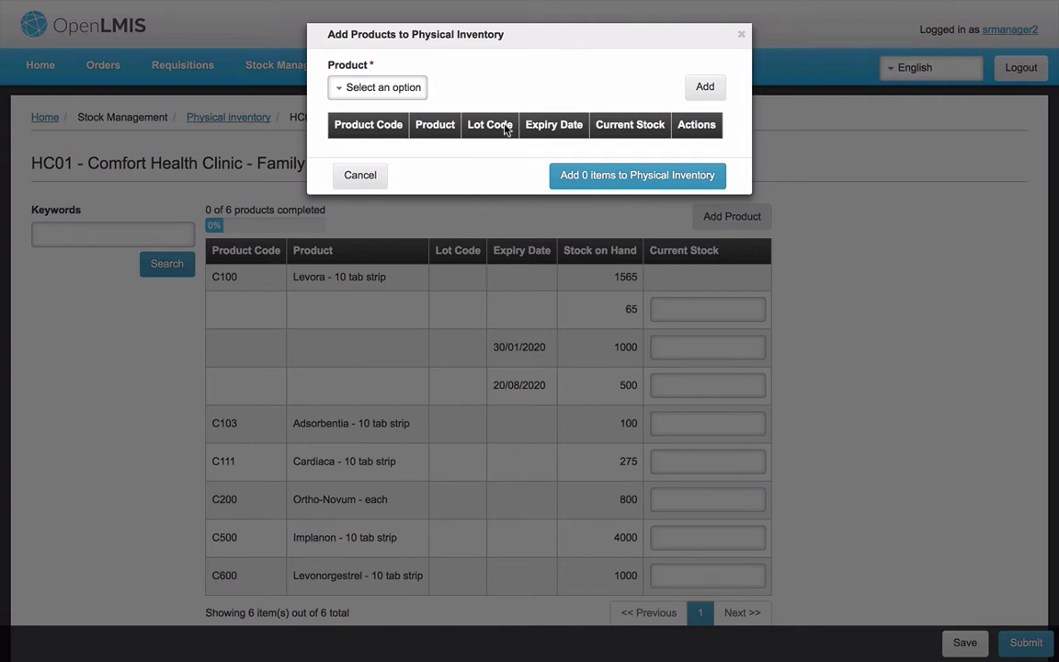
{"action": "left_click", "coordinate": [418, 90]}
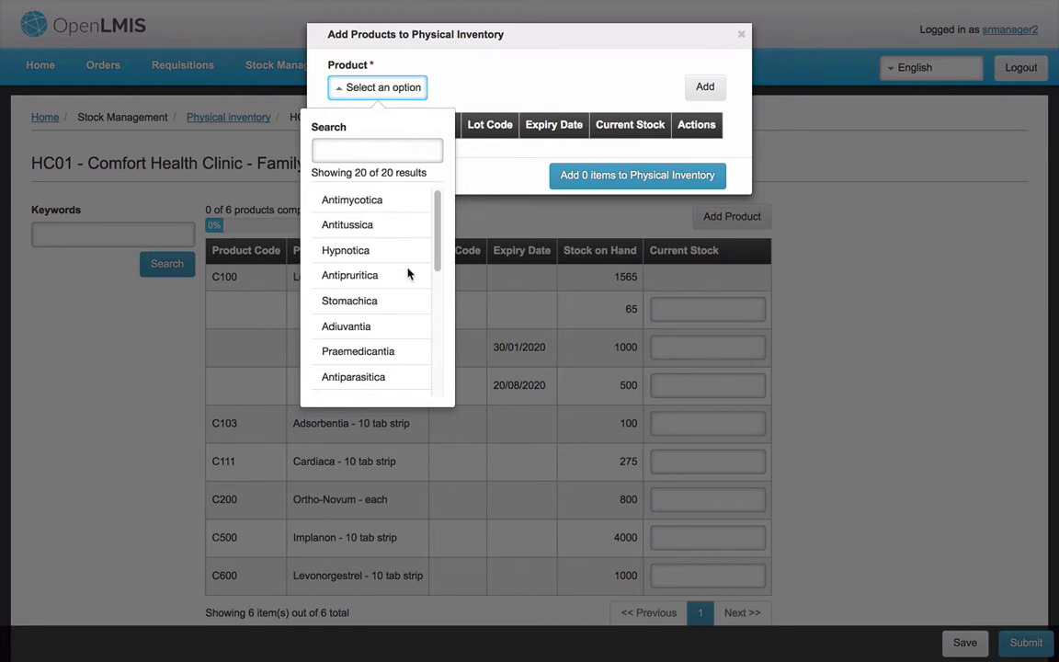
{"action": "scroll", "coordinate": [411, 276], "scroll_direction": "down", "scroll_amount": 3}
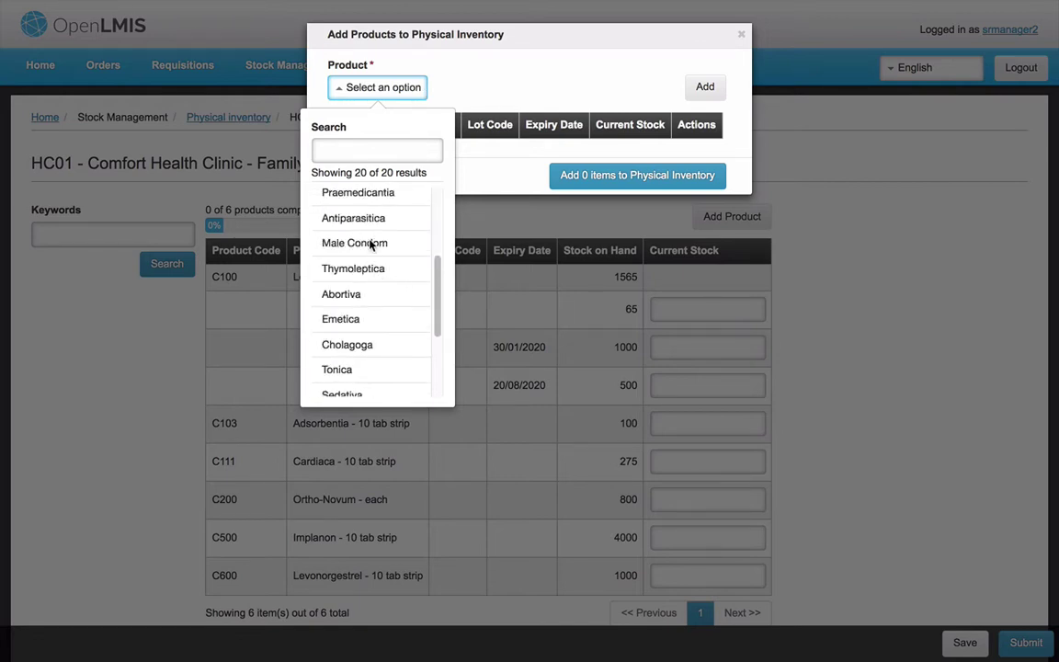
{"action": "left_click", "coordinate": [372, 244]}
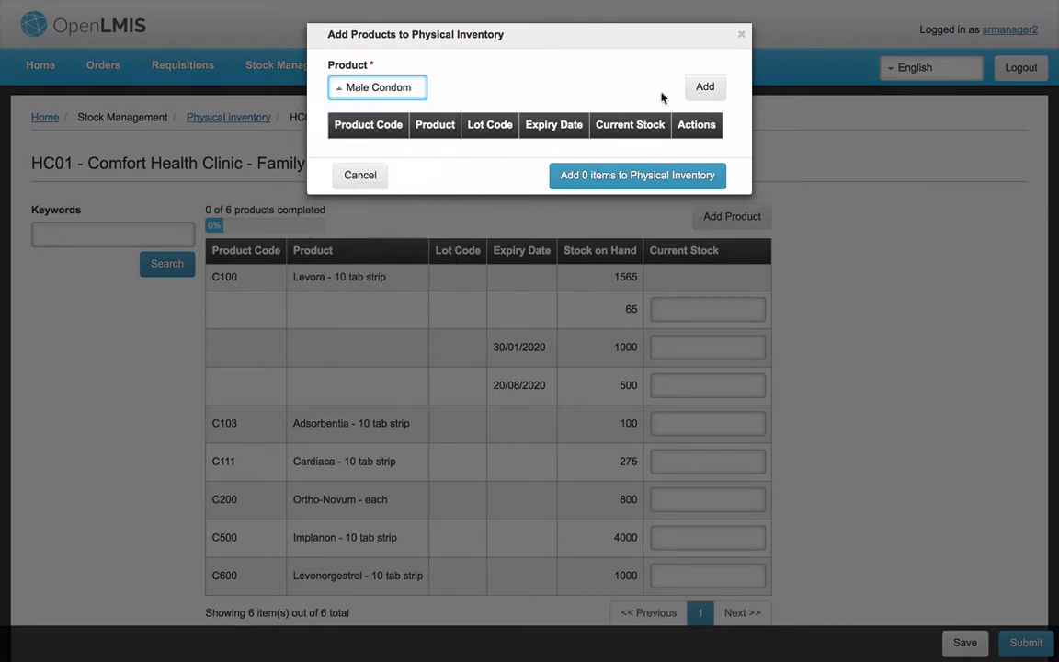
{"action": "left_click", "coordinate": [692, 88]}
{"action": "left_click", "coordinate": [676, 161]}
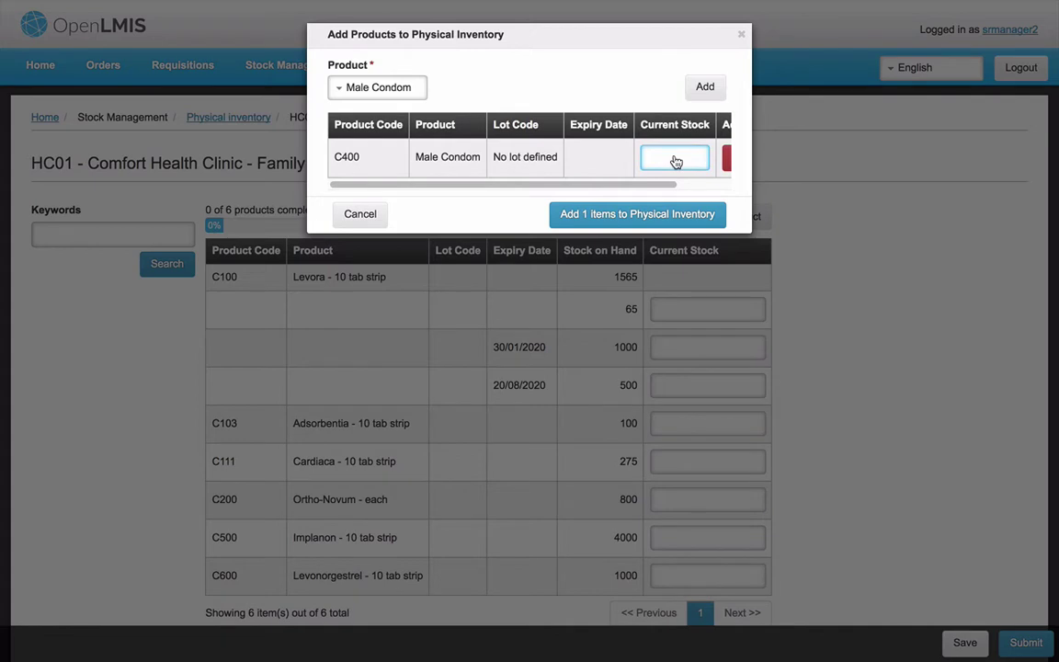
{"action": "type", "text": "1000"}
{"action": "left_click", "coordinate": [668, 217]}
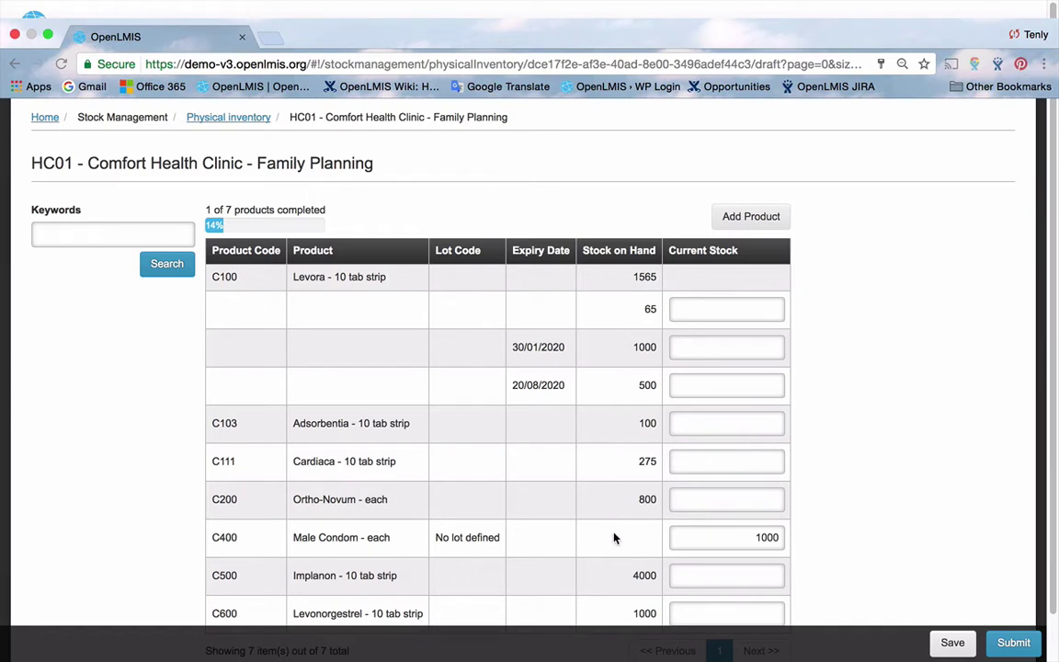
Step: Set Levora's current stock to 100 for the row without expiry date, 1000 for the 30/01/2020 lot and 500 for the 20/08/2020 lot
{"action": "scroll", "coordinate": [615, 542], "scroll_direction": "down", "scroll_amount": 1}
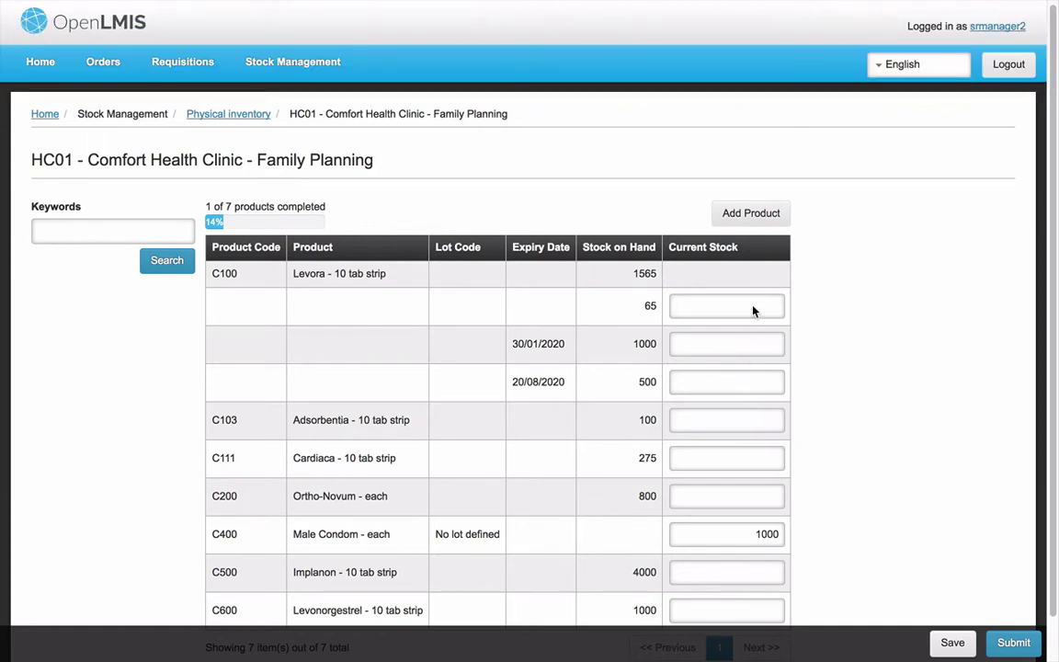
{"action": "left_click", "coordinate": [752, 309]}
{"action": "type", "text": "100"}
{"action": "left_click", "coordinate": [751, 343]}
{"action": "type", "text": "1000"}
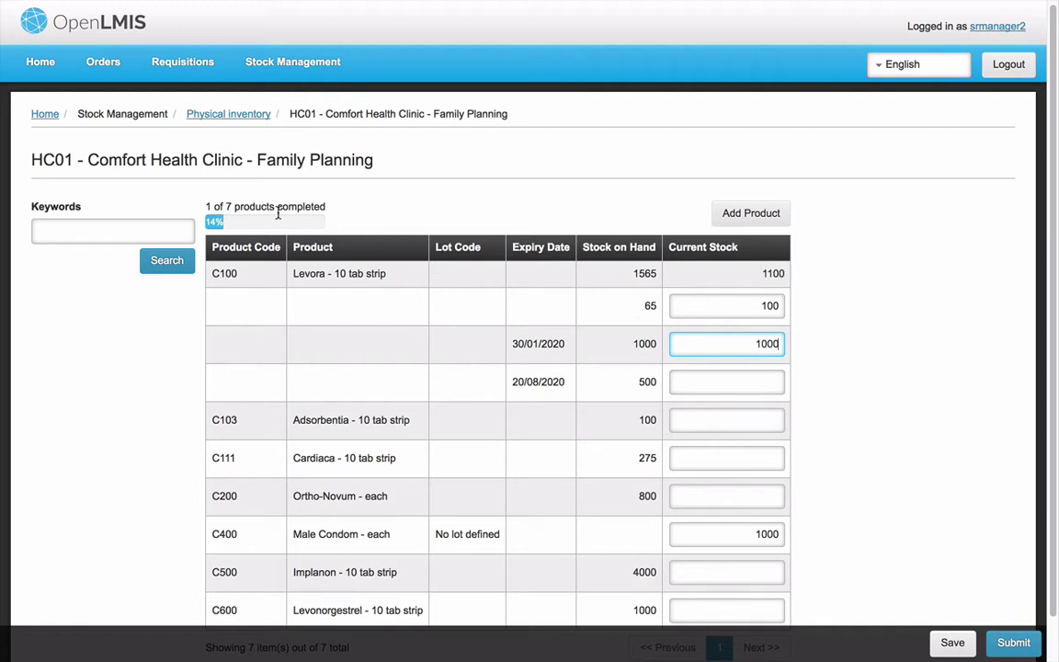
{"action": "mouse_move", "coordinate": [238, 227]}
{"action": "left_click", "coordinate": [763, 380]}
{"action": "type", "text": "500"}
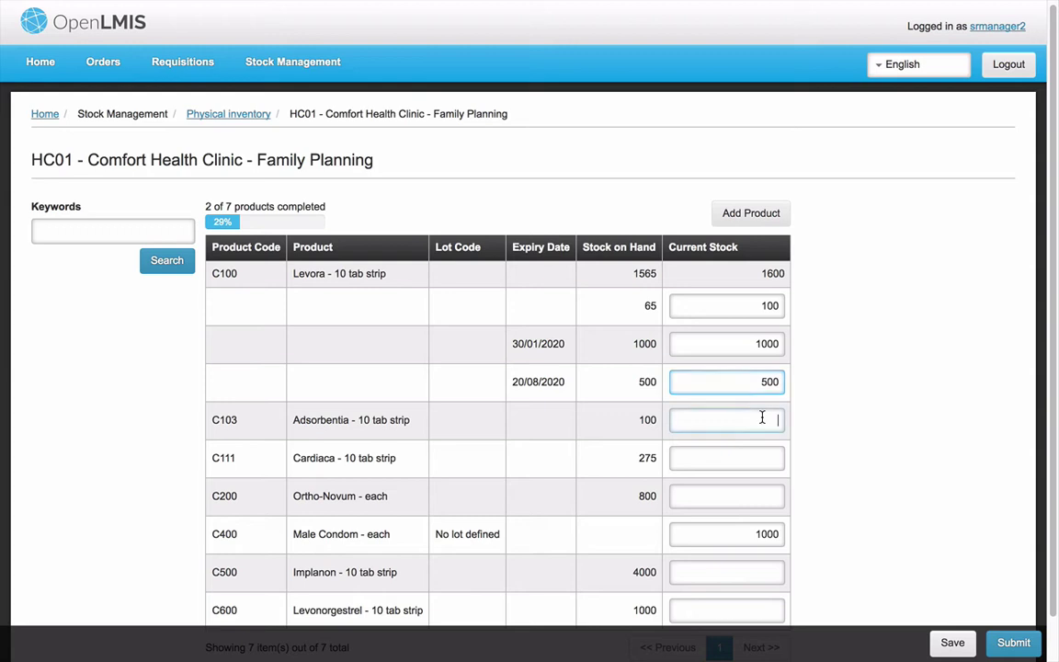
Step: Set the current stock to 100 for Adsorbentia, 275 for Cardiaca, 800 for Ortho-Novum, 4000 for Implanon and 1000 for Levonorgestrel
{"action": "left_click", "coordinate": [761, 418]}
{"action": "type", "text": "100"}
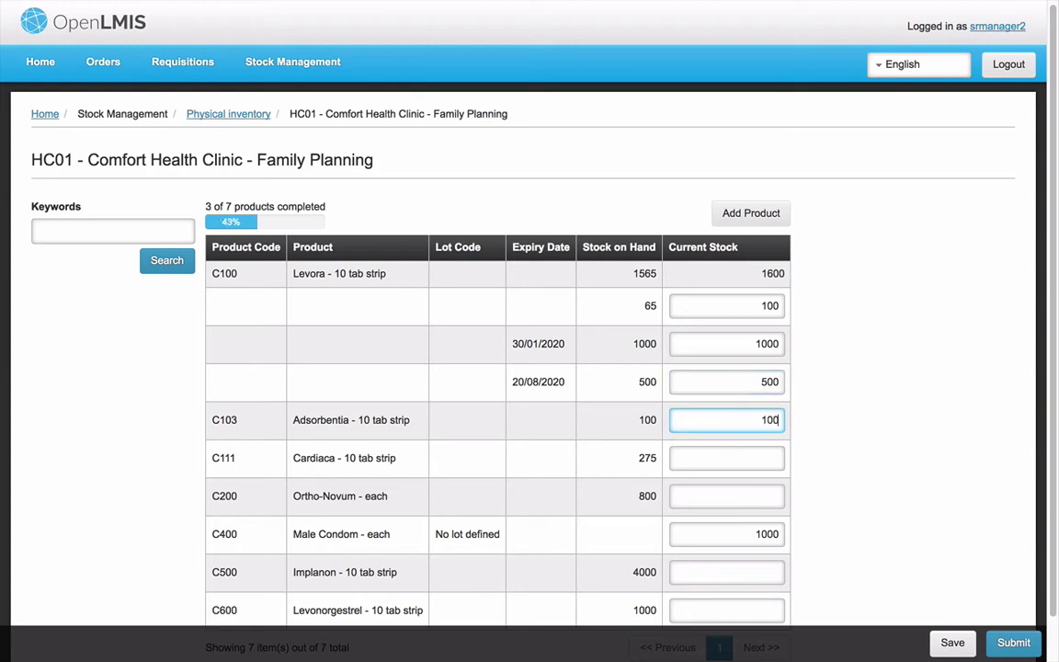
{"action": "left_click", "coordinate": [759, 454]}
{"action": "type", "text": "275"}
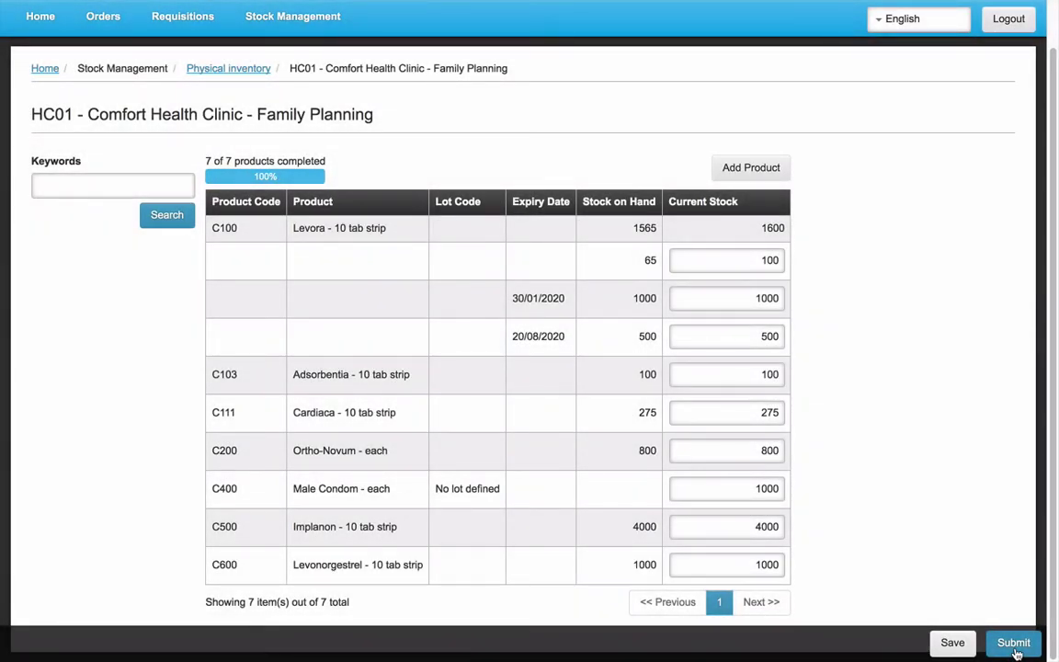
Step: Submit the physical inventory, enter the submitter's name as the signature, and confirm it
{"action": "left_click", "coordinate": [1015, 643]}
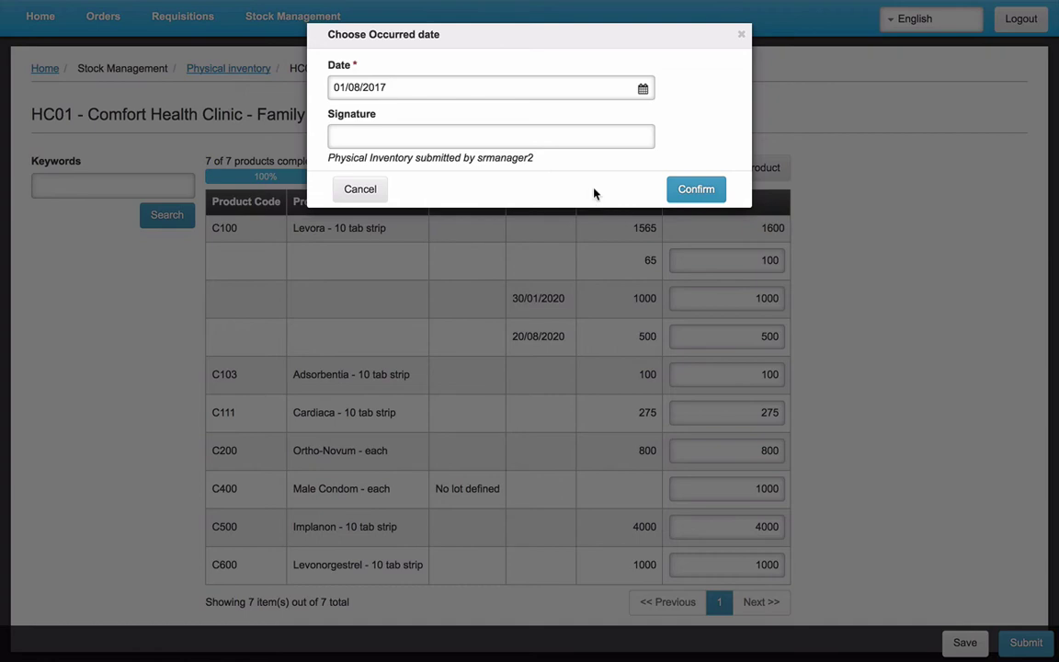
{"action": "left_click", "coordinate": [518, 142]}
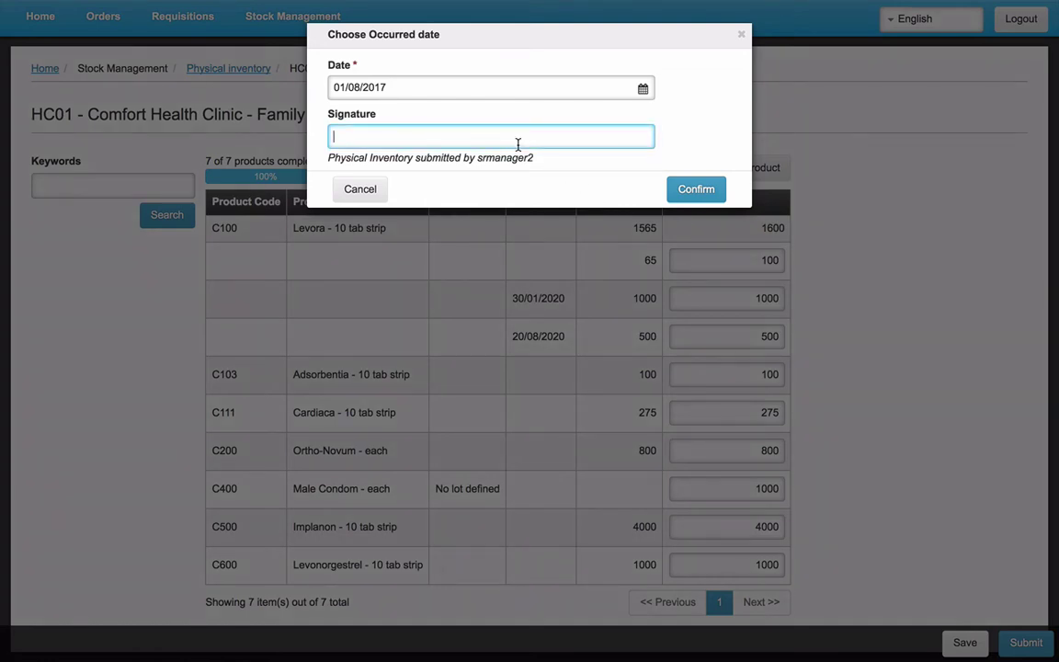
{"action": "type", "text": "Snow"}
{"action": "left_click", "coordinate": [687, 196]}
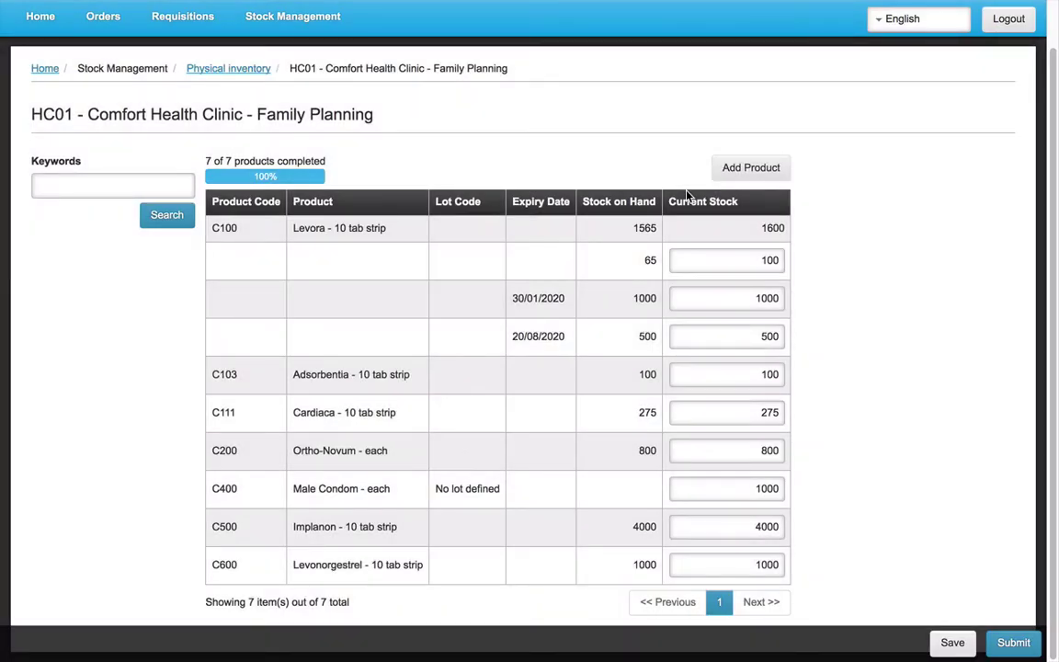